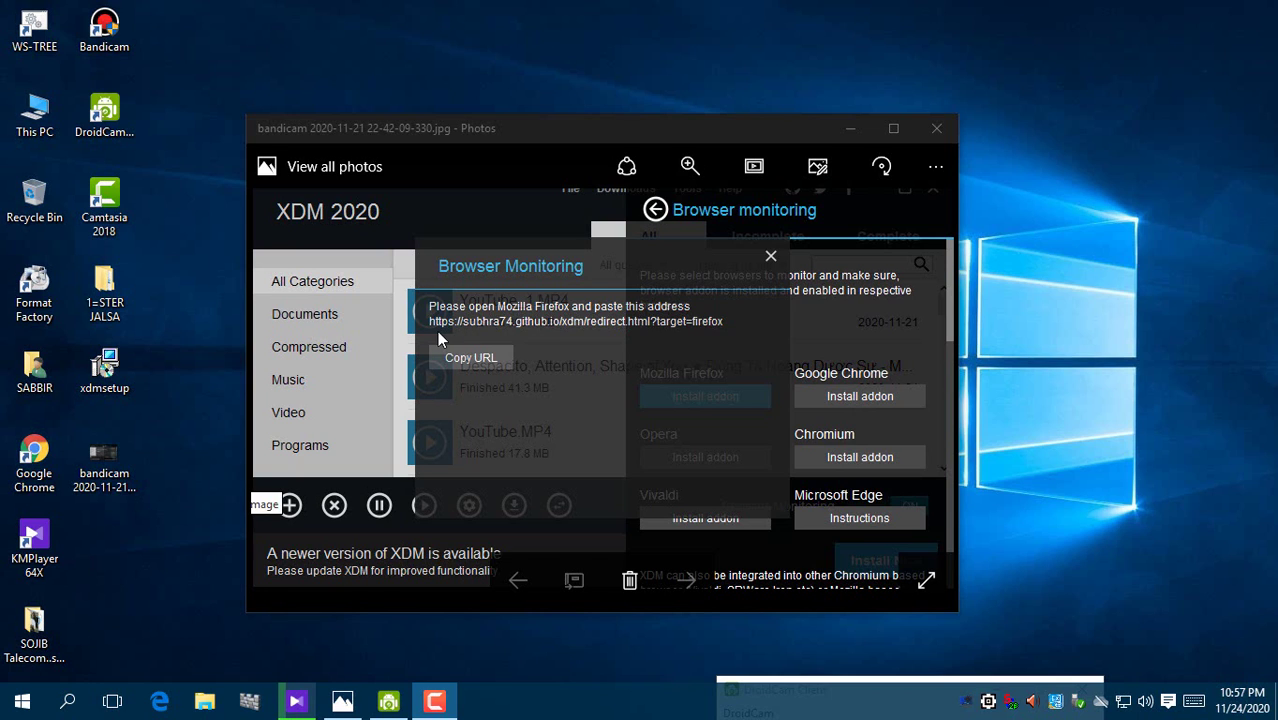
# Minimize the Photos window and refresh the desktop.
pyautogui.click(843, 131)
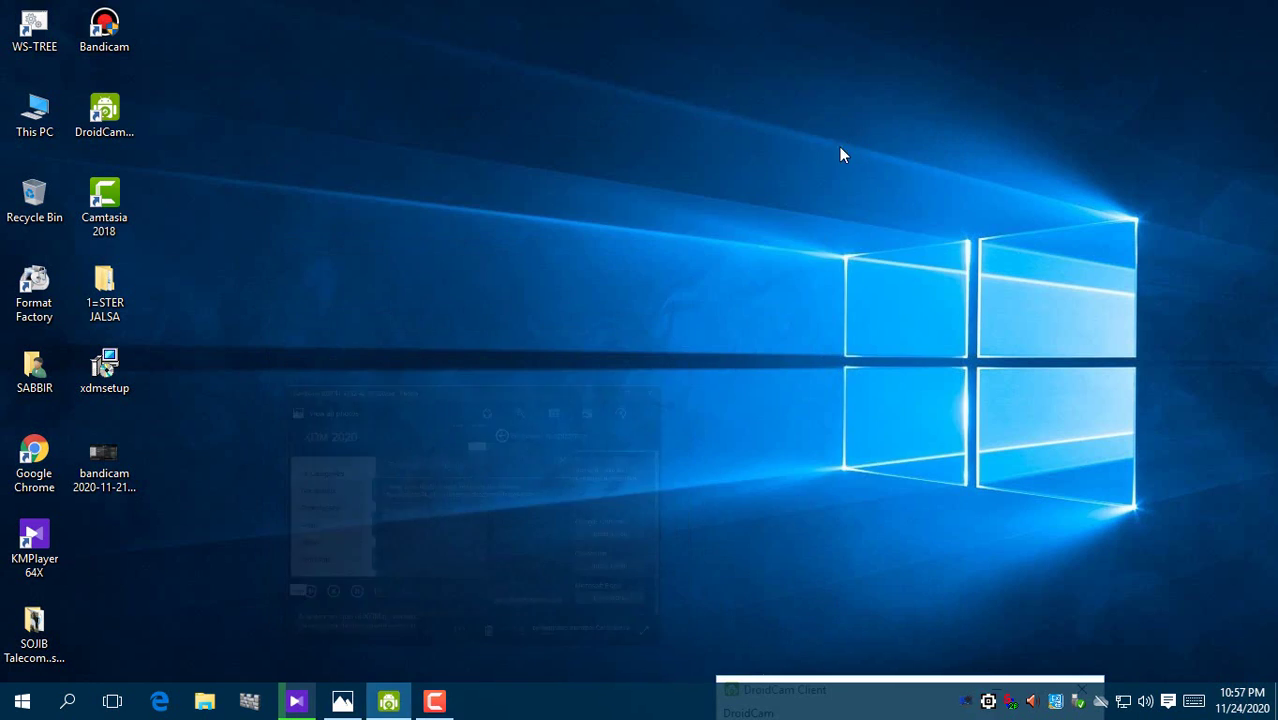
pyautogui.rightClick(561, 148)
pyautogui.click(612, 206)
pyautogui.rightClick(606, 196)
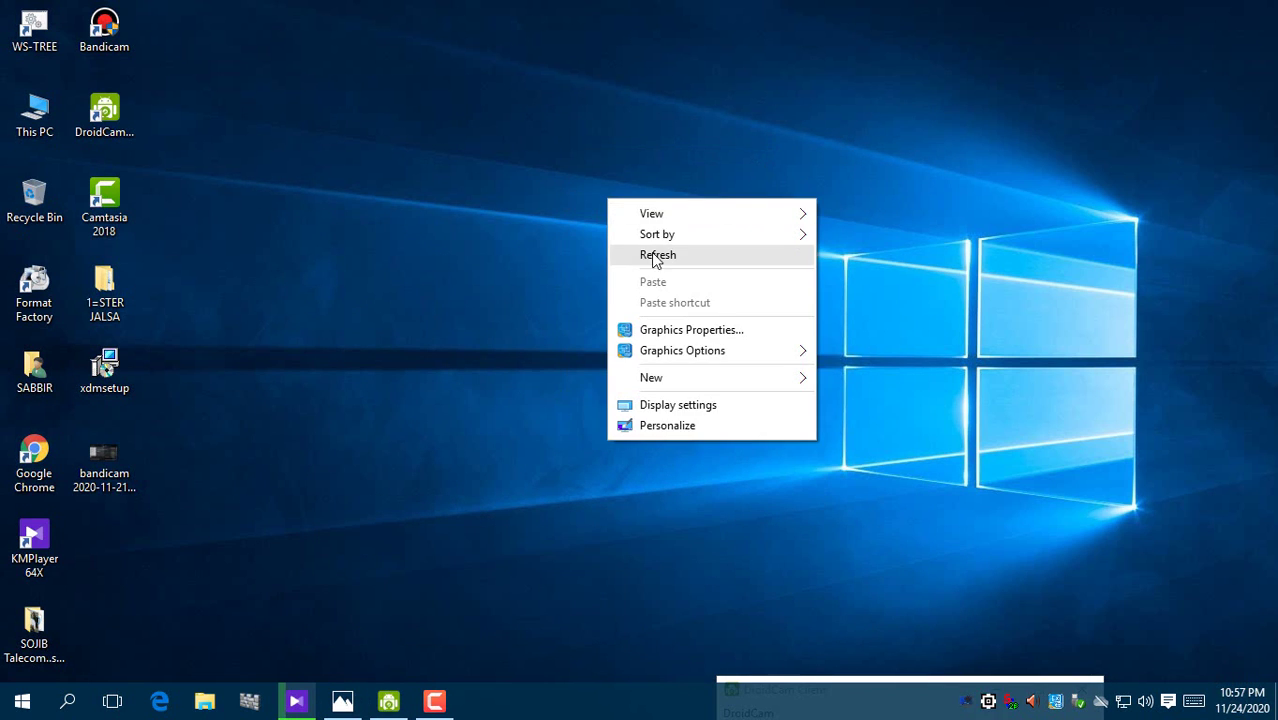
pyautogui.click(646, 254)
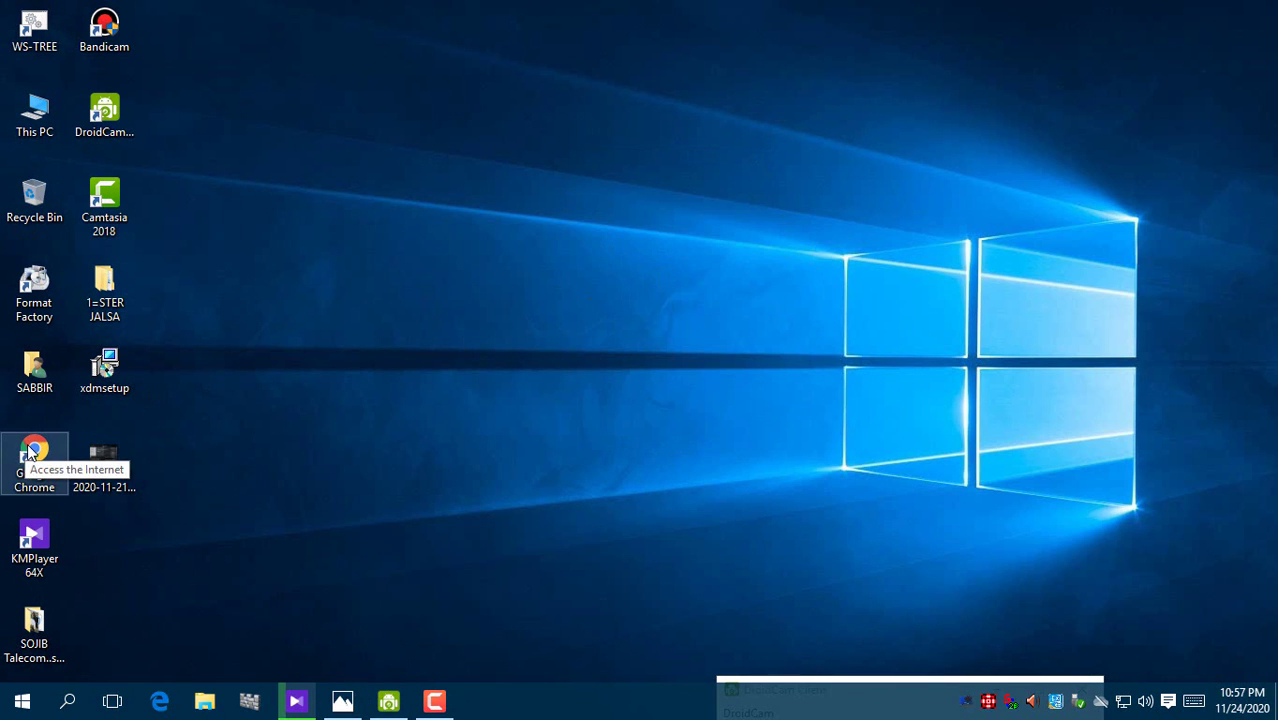
# Open Google Chrome in a maximized window and search Google for "xdm download 2020".
pyautogui.doubleClick(34, 455)
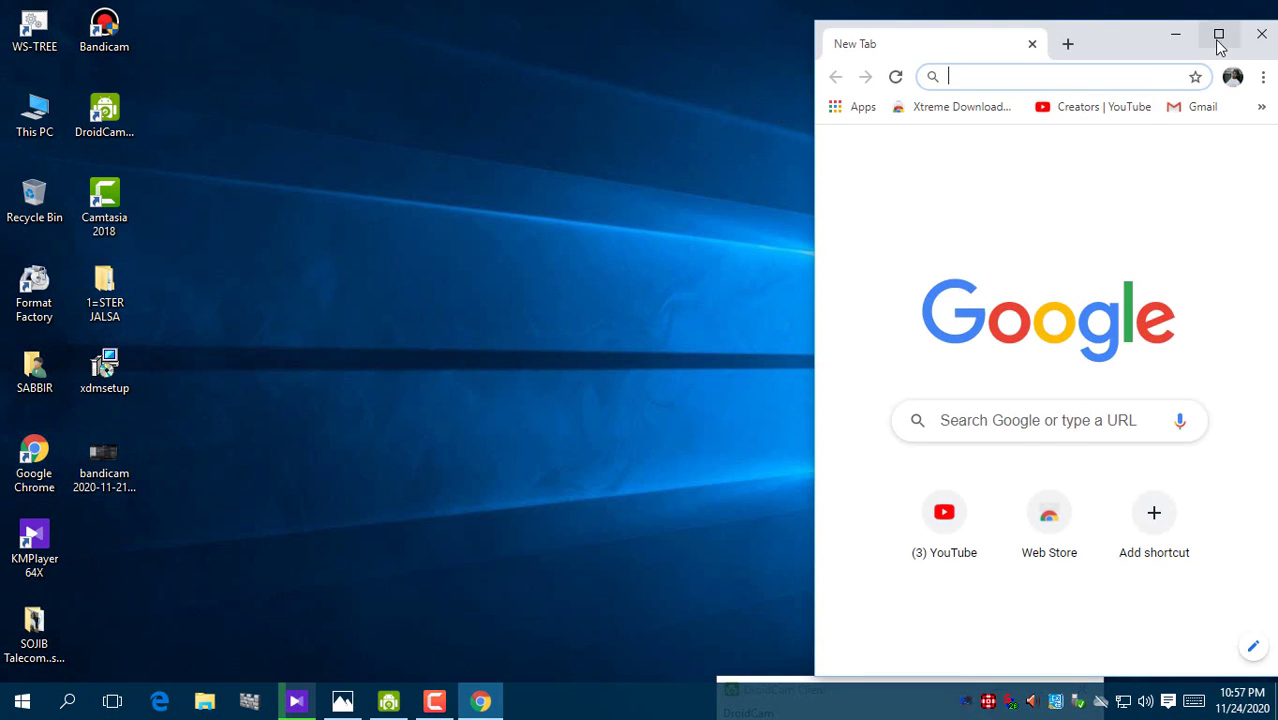
pyautogui.click(1219, 35)
pyautogui.click(510, 392)
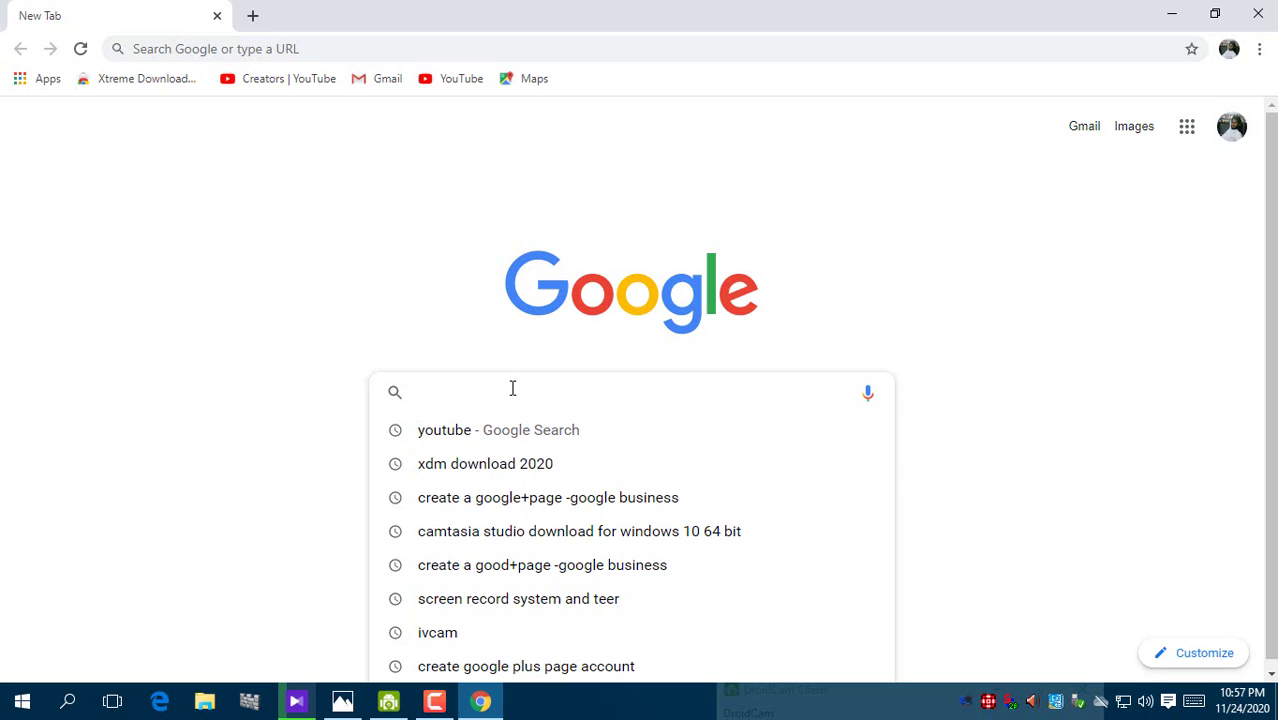
pyautogui.write('x')
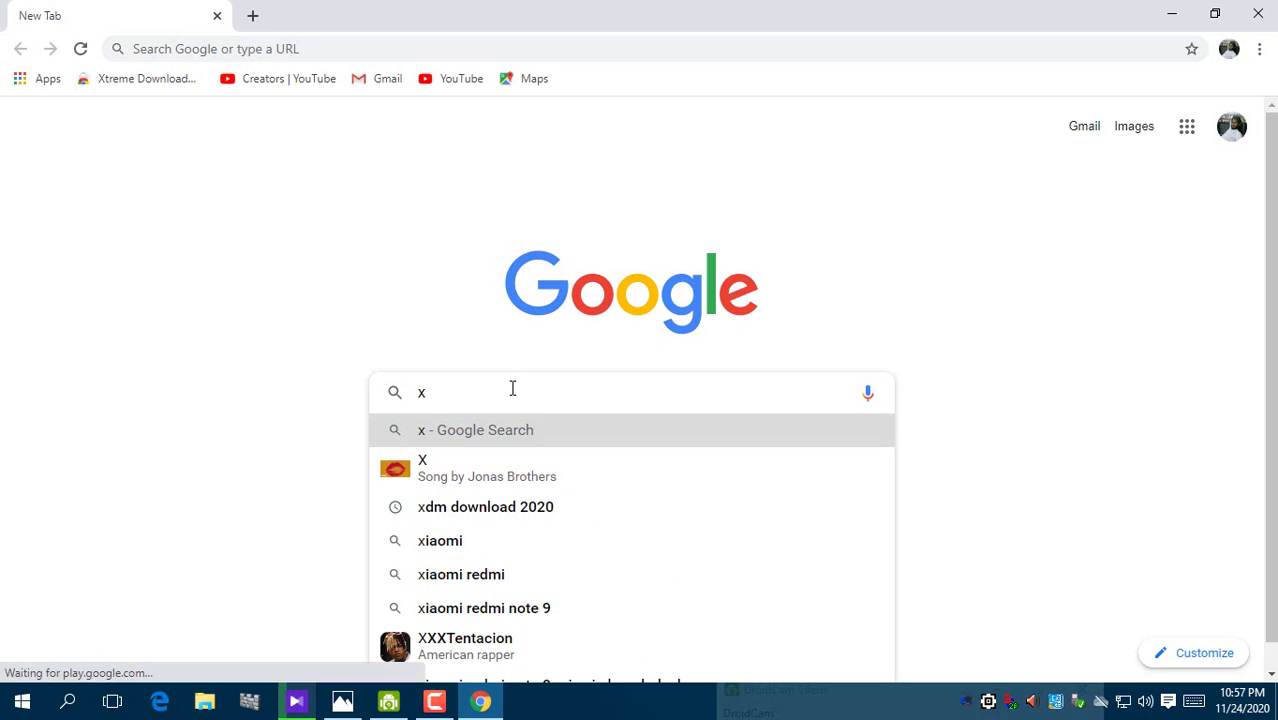
pyautogui.write('dm')
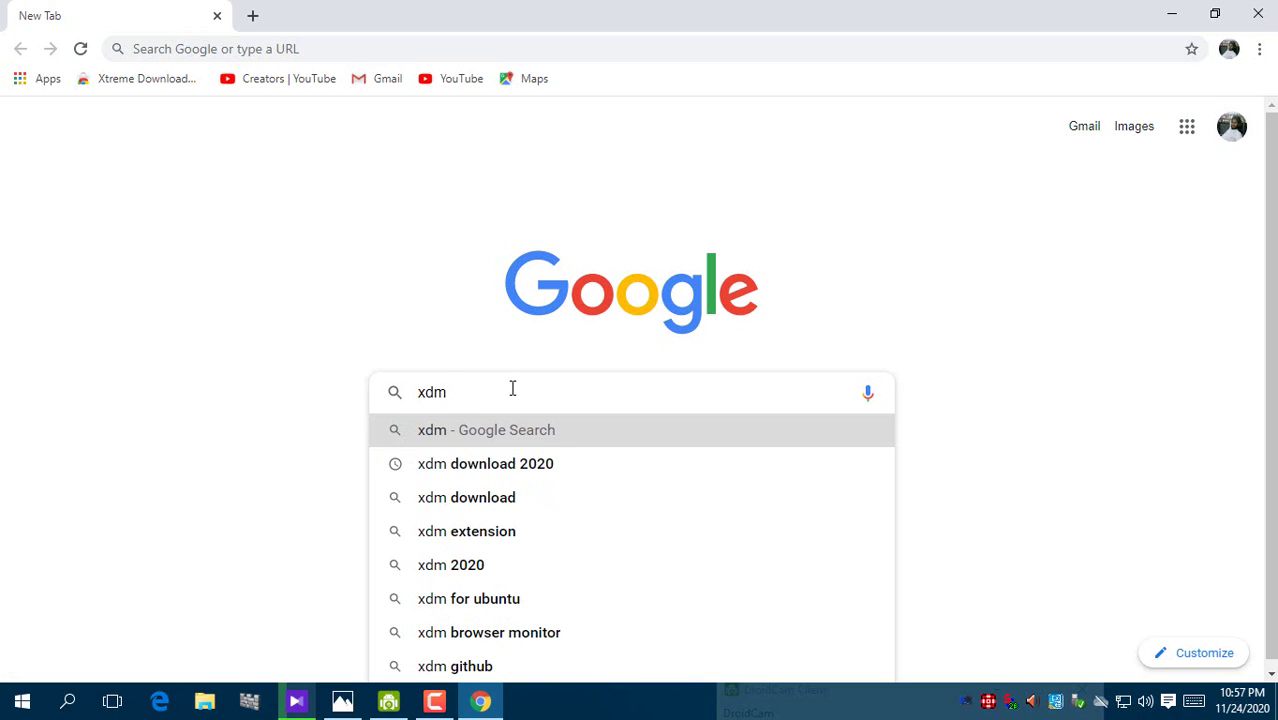
pyautogui.write(' do')
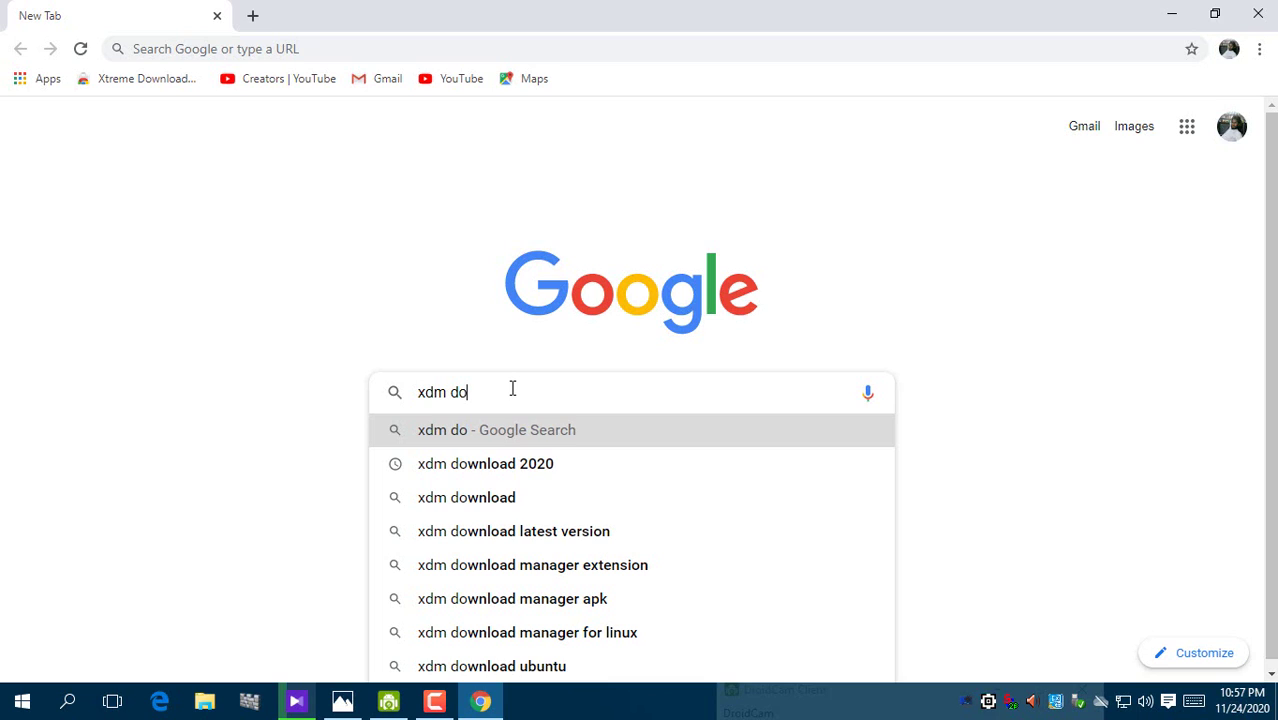
pyautogui.write('w')
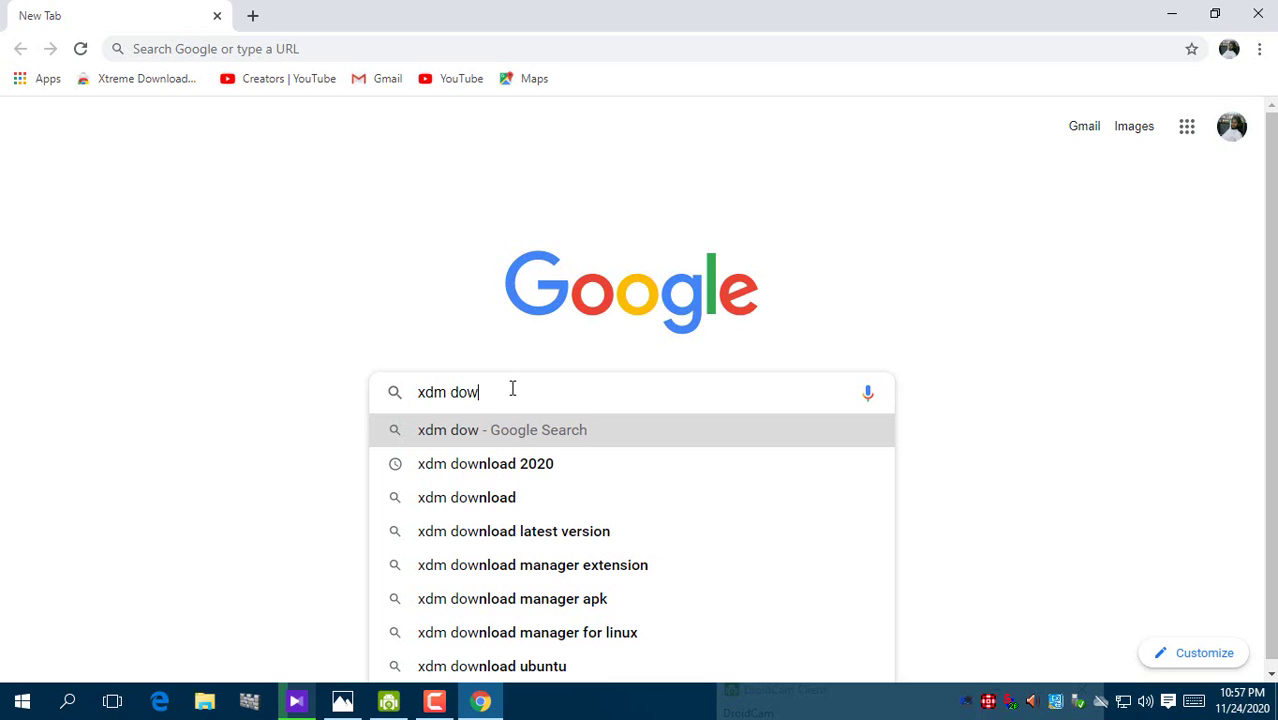
pyautogui.write('nli')
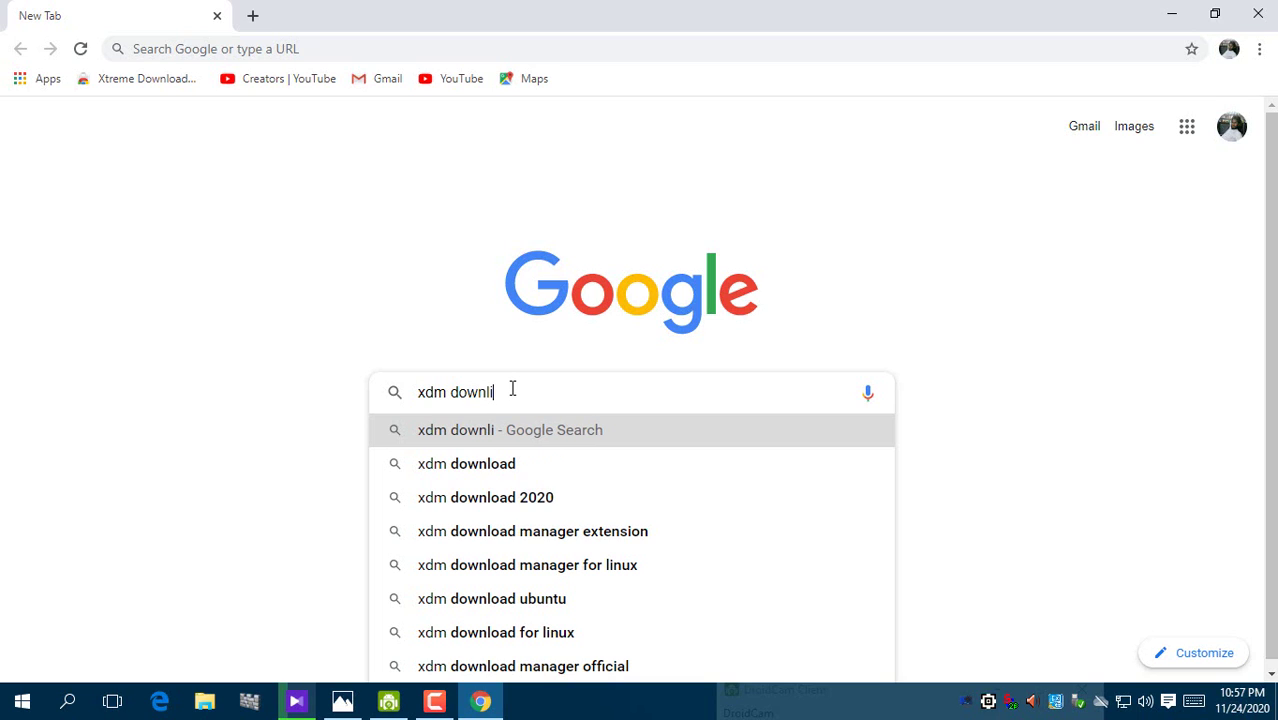
pyautogui.write('d')
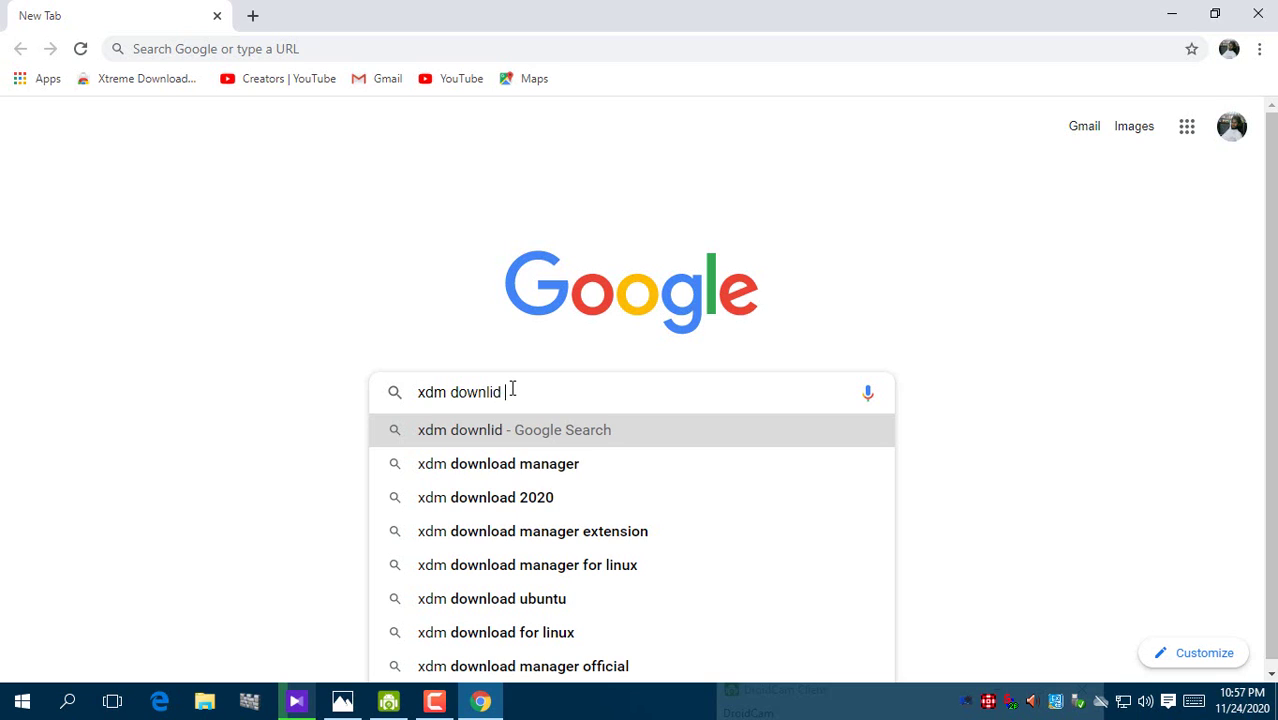
pyautogui.press('BackSpace')
pyautogui.press('BackSpace')
pyautogui.press('BackSpace')
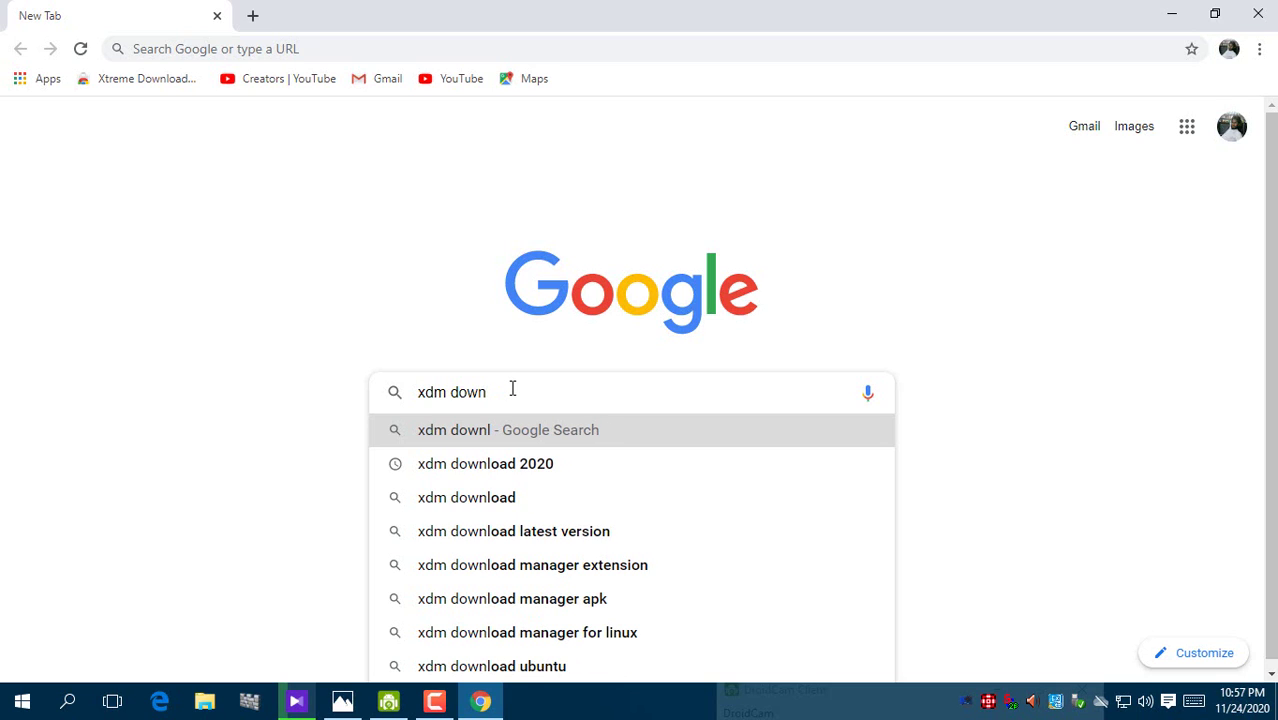
pyautogui.press('BackSpace')
pyautogui.write('nloa')
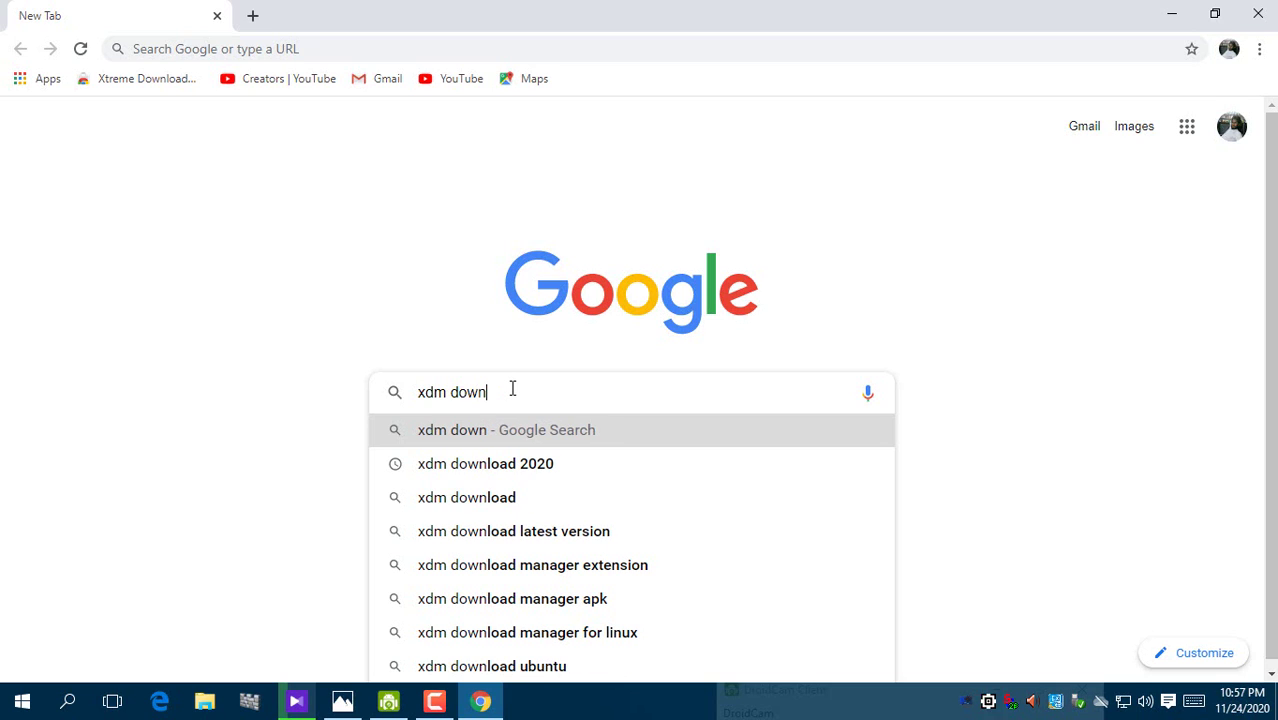
pyautogui.write('d')
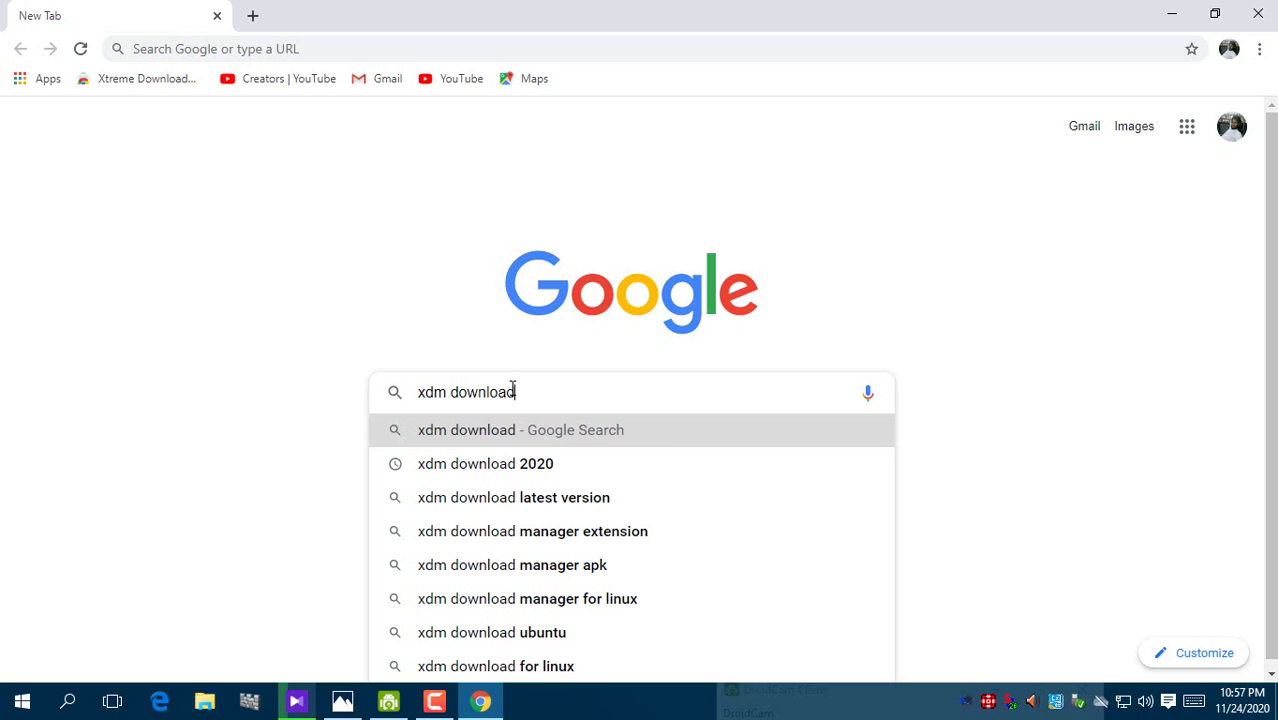
pyautogui.write(' 2')
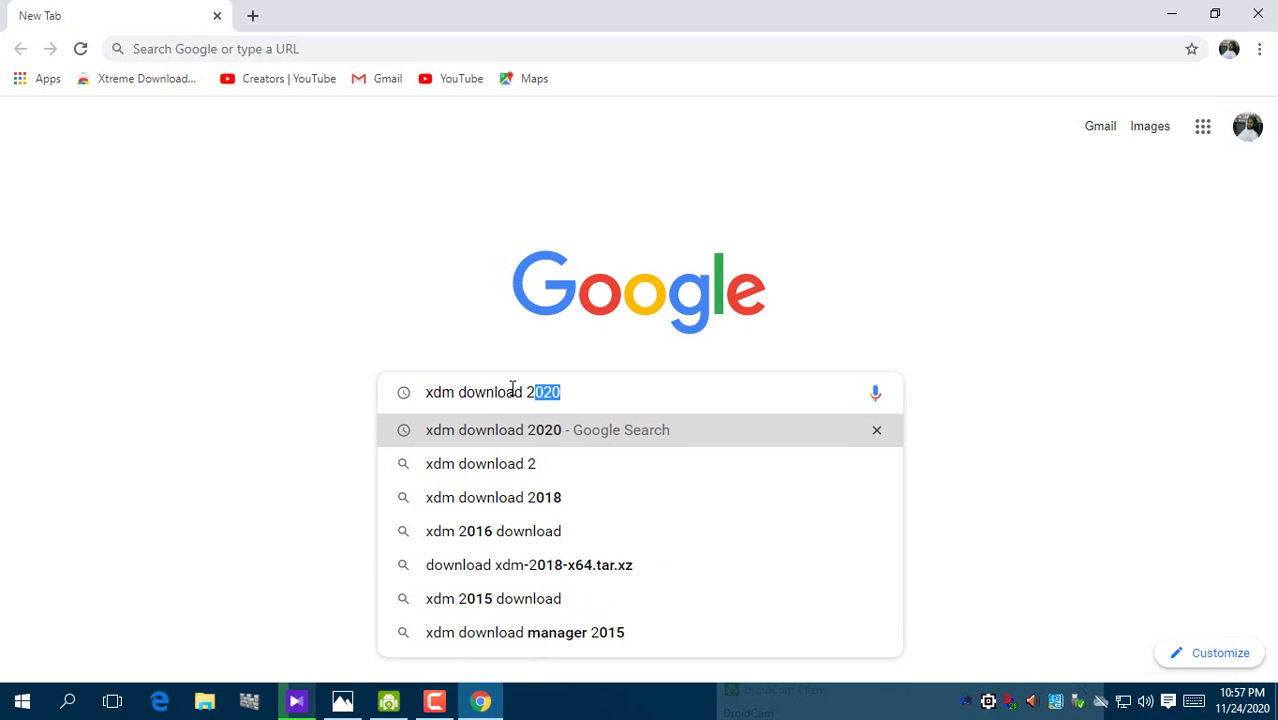
pyautogui.write('020')
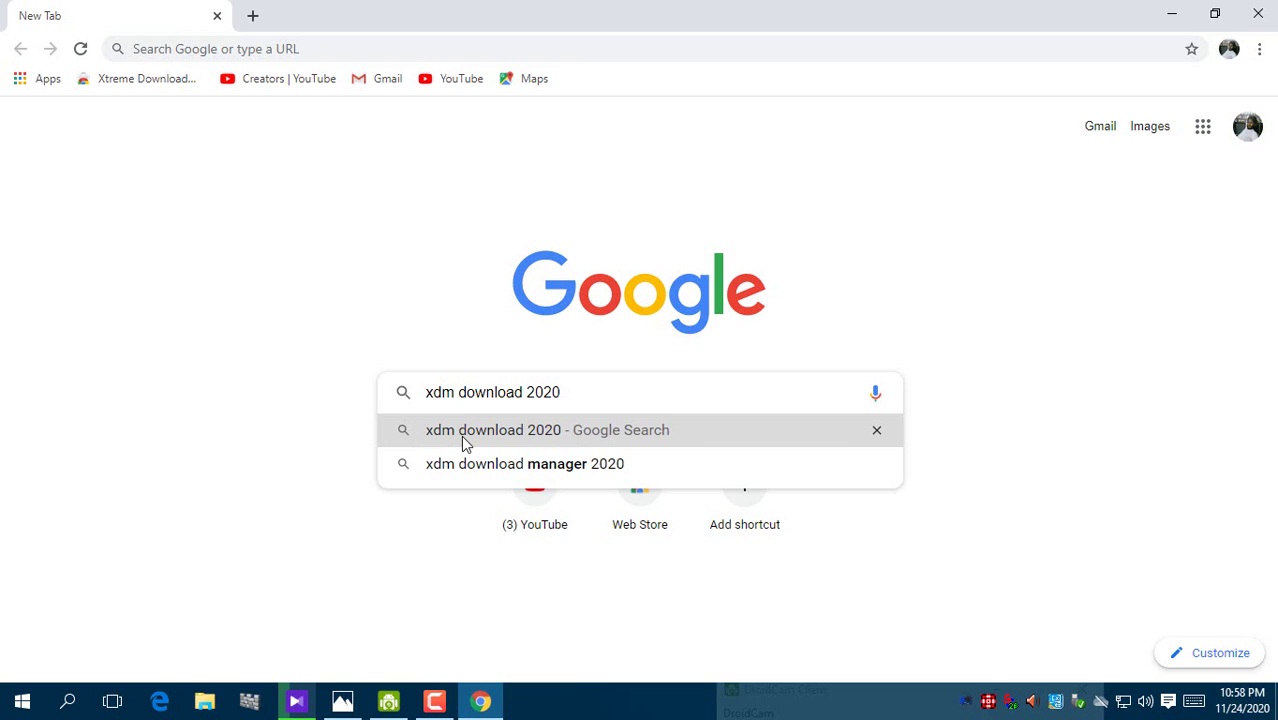
pyautogui.click(560, 430)
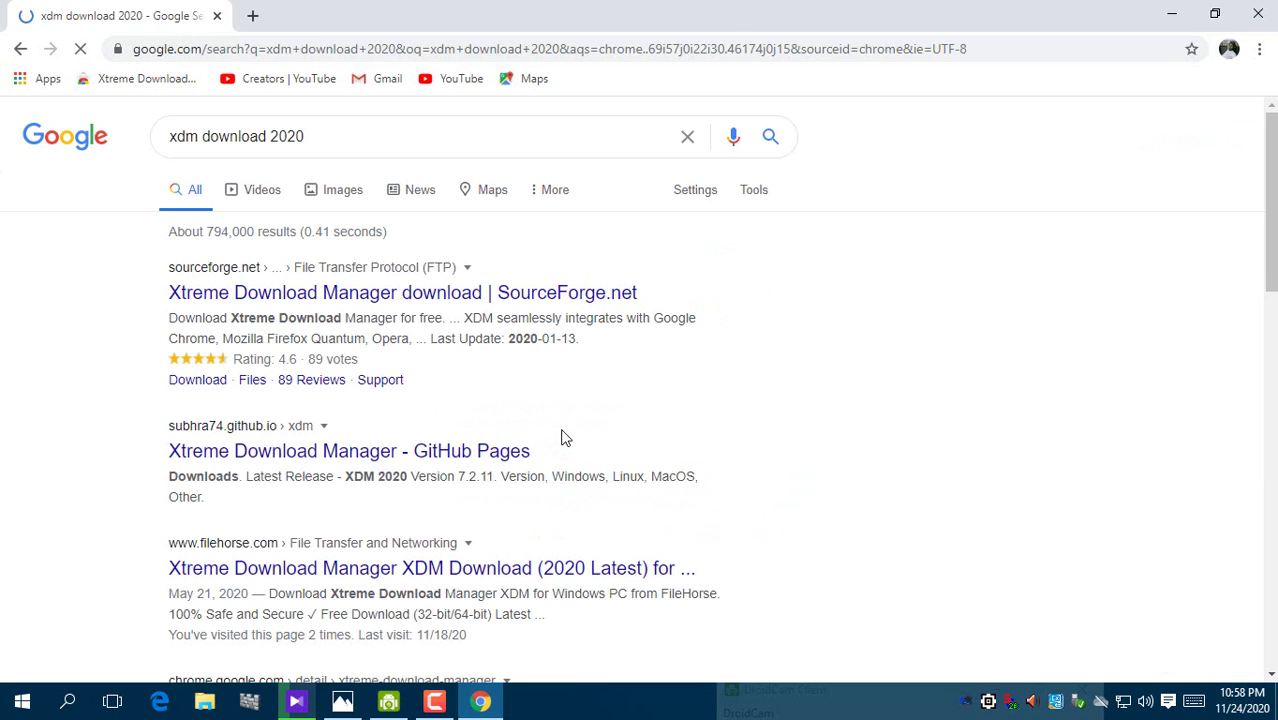
# Open the FileHorse result for Xtreme Download Manager XDM and accept the site's privacy terms.
pyautogui.scroll(-2, 448, 405)
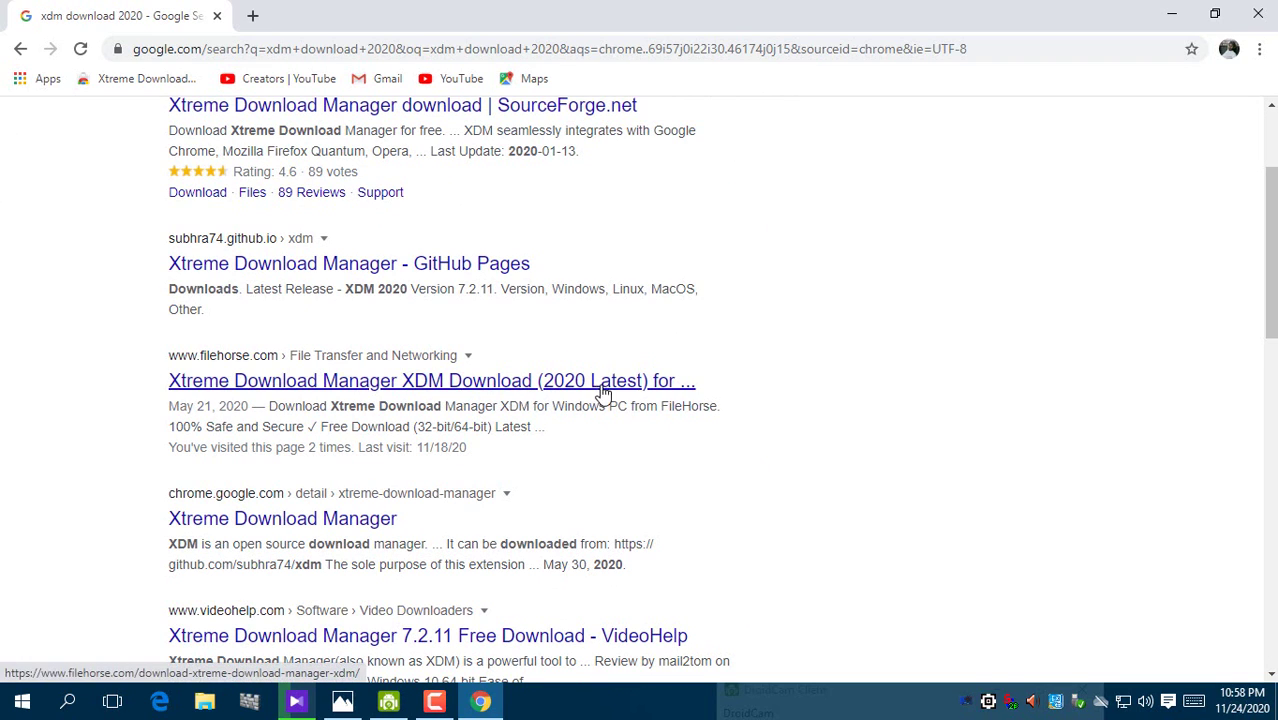
pyautogui.click(429, 391)
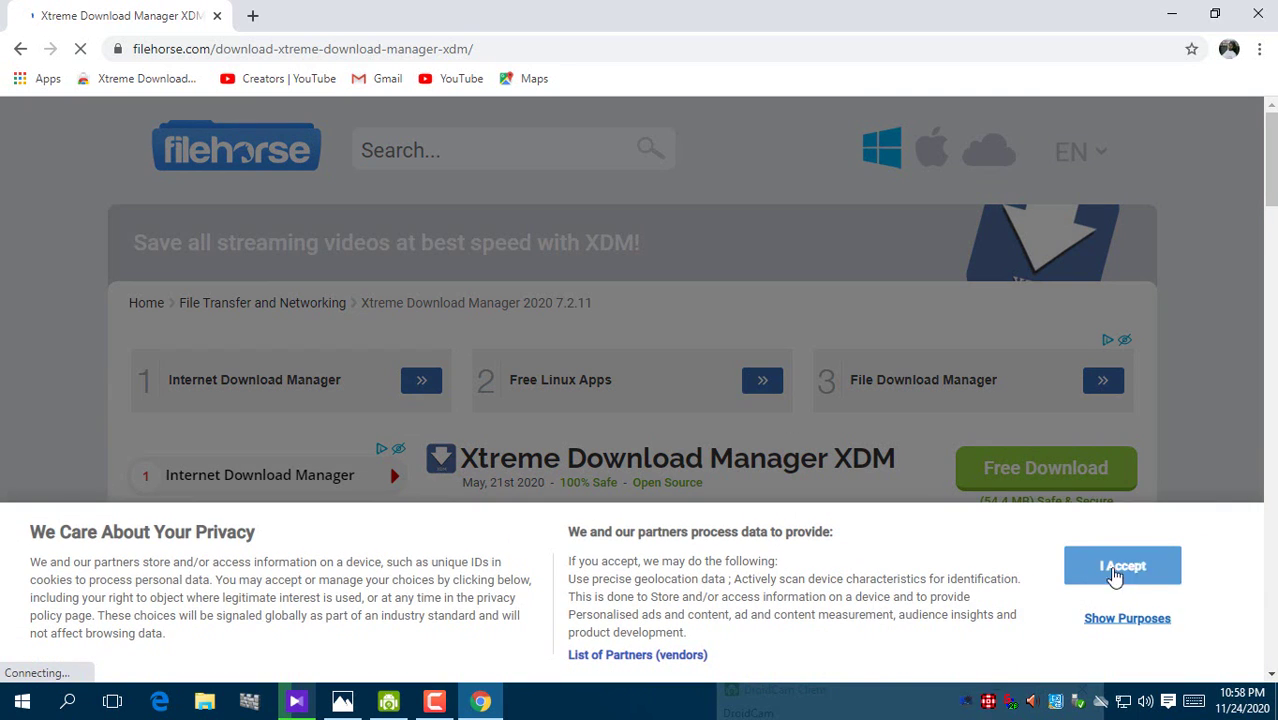
pyautogui.click(1128, 571)
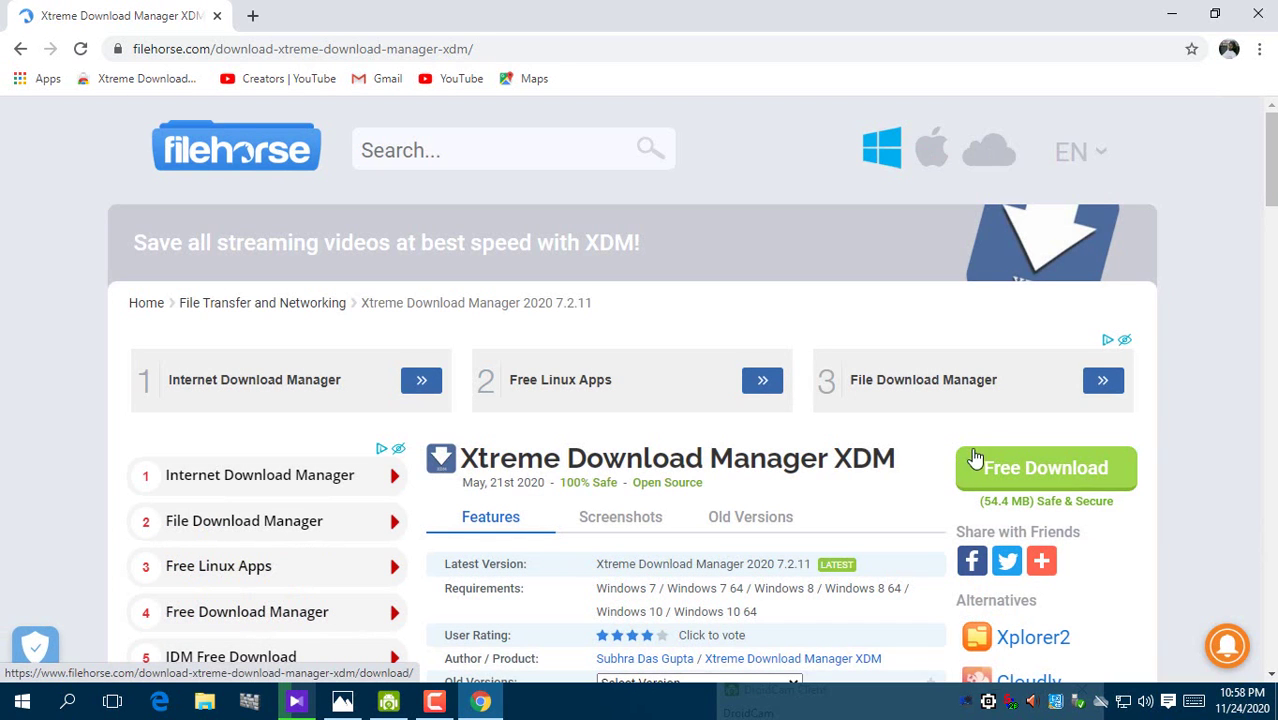
# Start the free download of Xtreme Download Manager 2020 7.2.11 from FileHorse.
pyautogui.click(1046, 484)
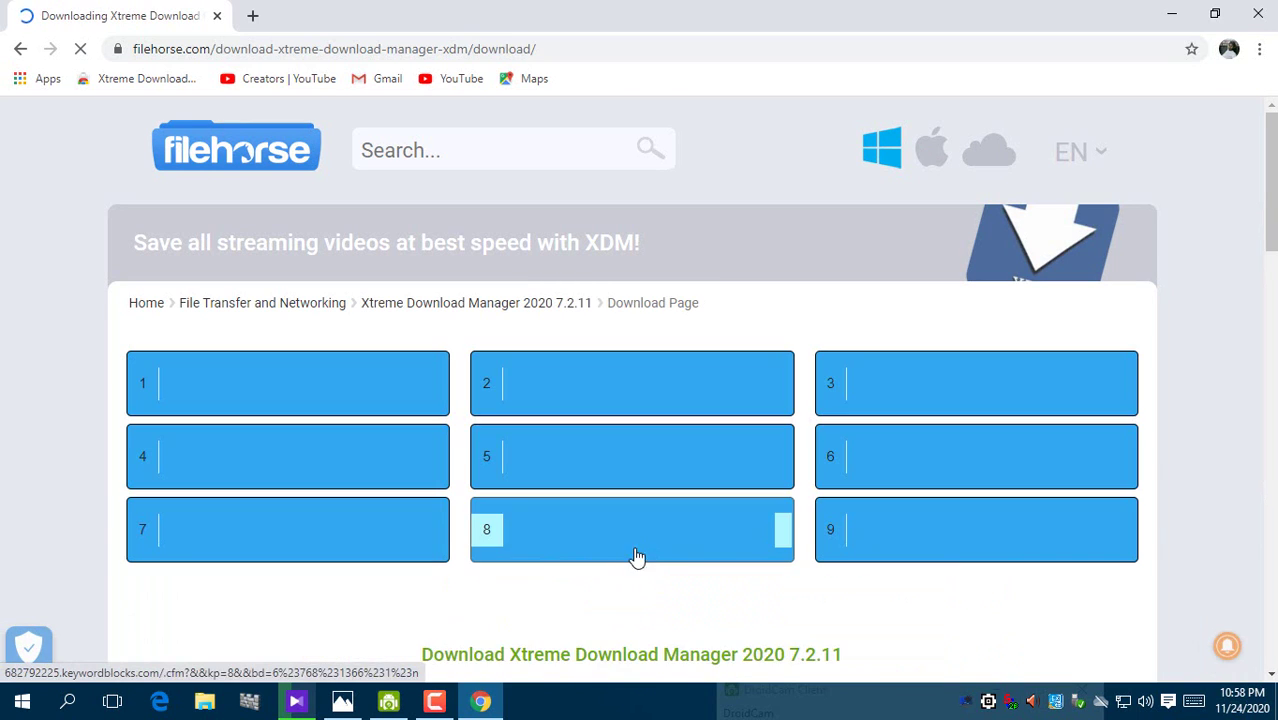
pyautogui.scroll(-3, 643, 557)
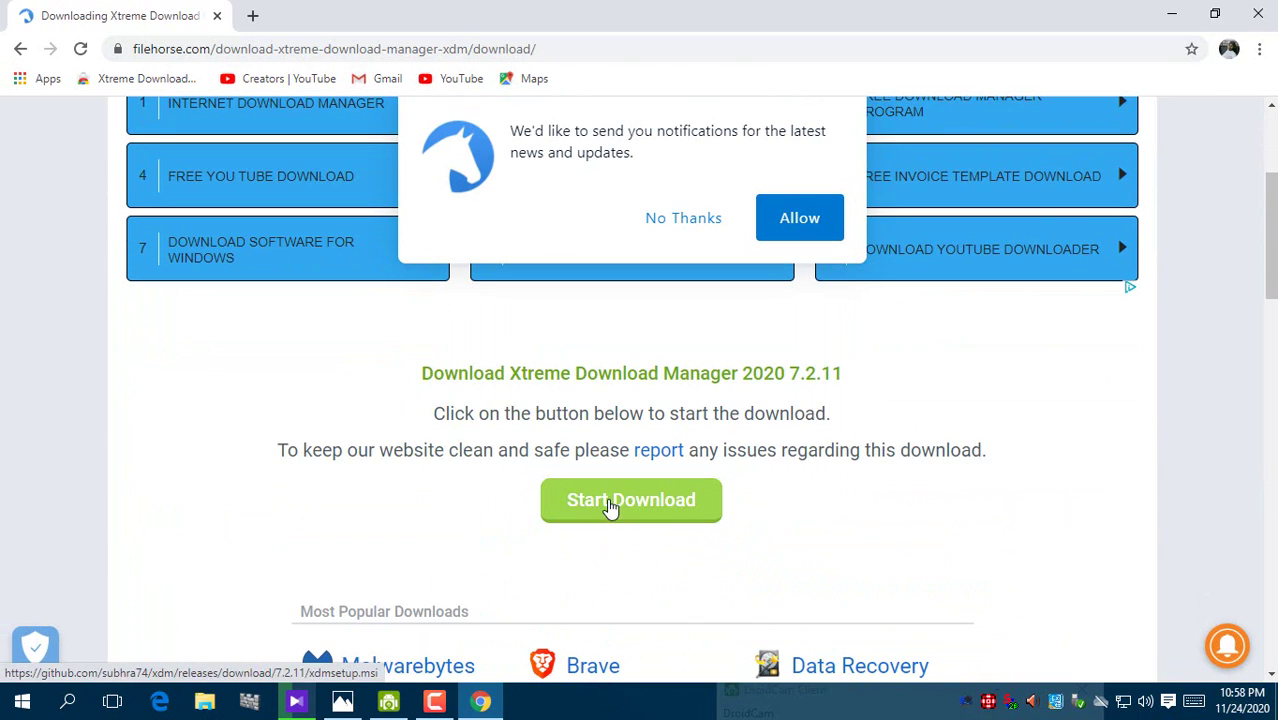
pyautogui.click(616, 504)
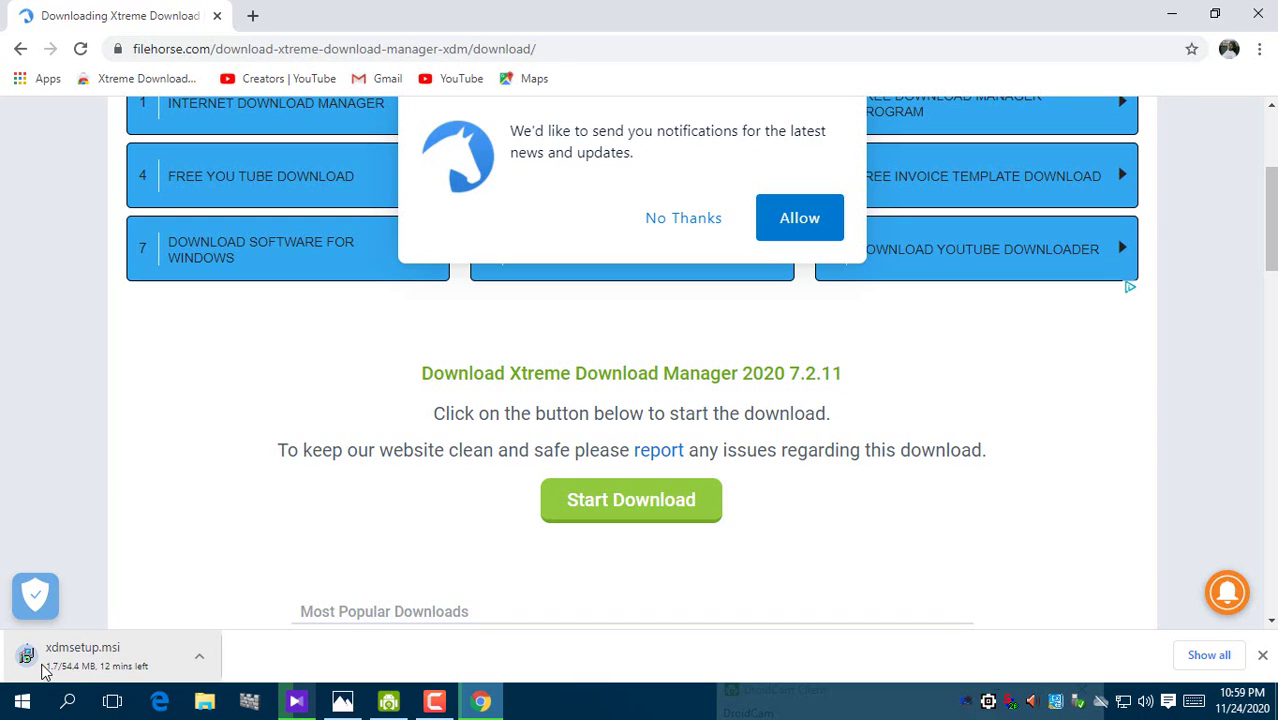
# Exit Chrome while the installer is still downloading and refresh the desktop.
pyautogui.click(1253, 15)
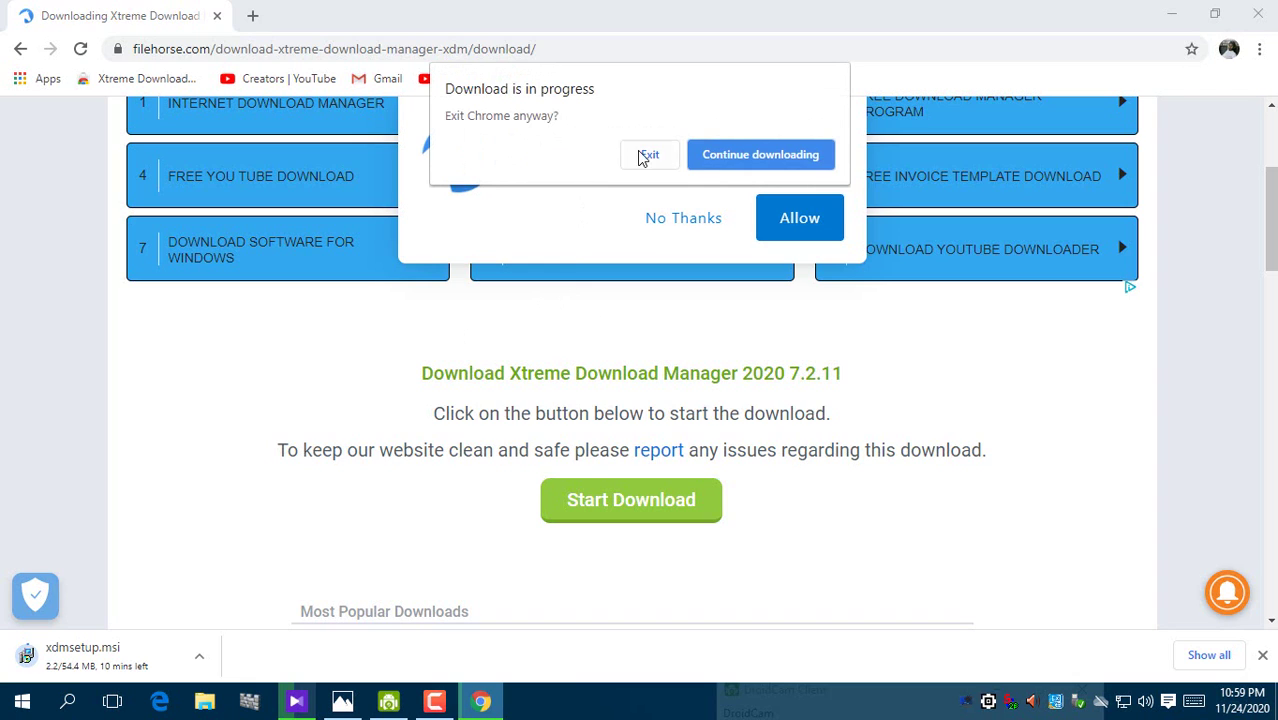
pyautogui.click(648, 155)
pyautogui.rightClick(334, 189)
pyautogui.click(350, 246)
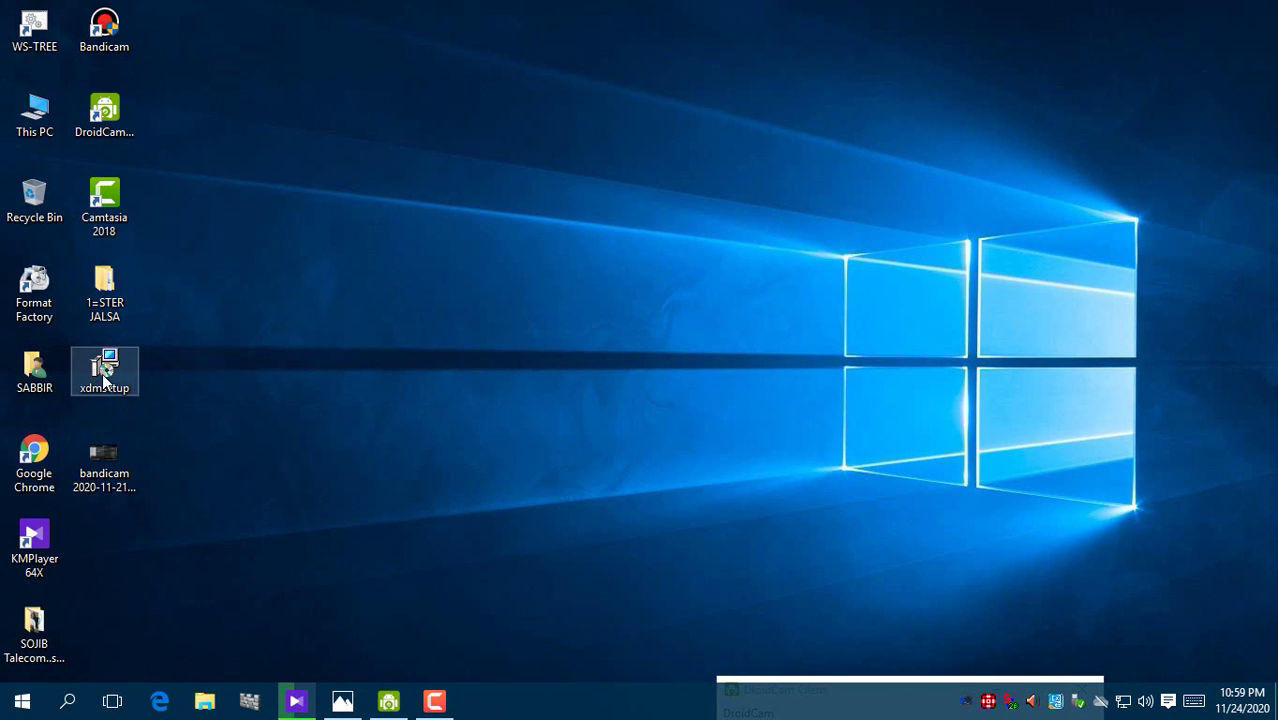
# Run the xdmsetup installer already saved on the desktop.
pyautogui.moveTo(102, 373)
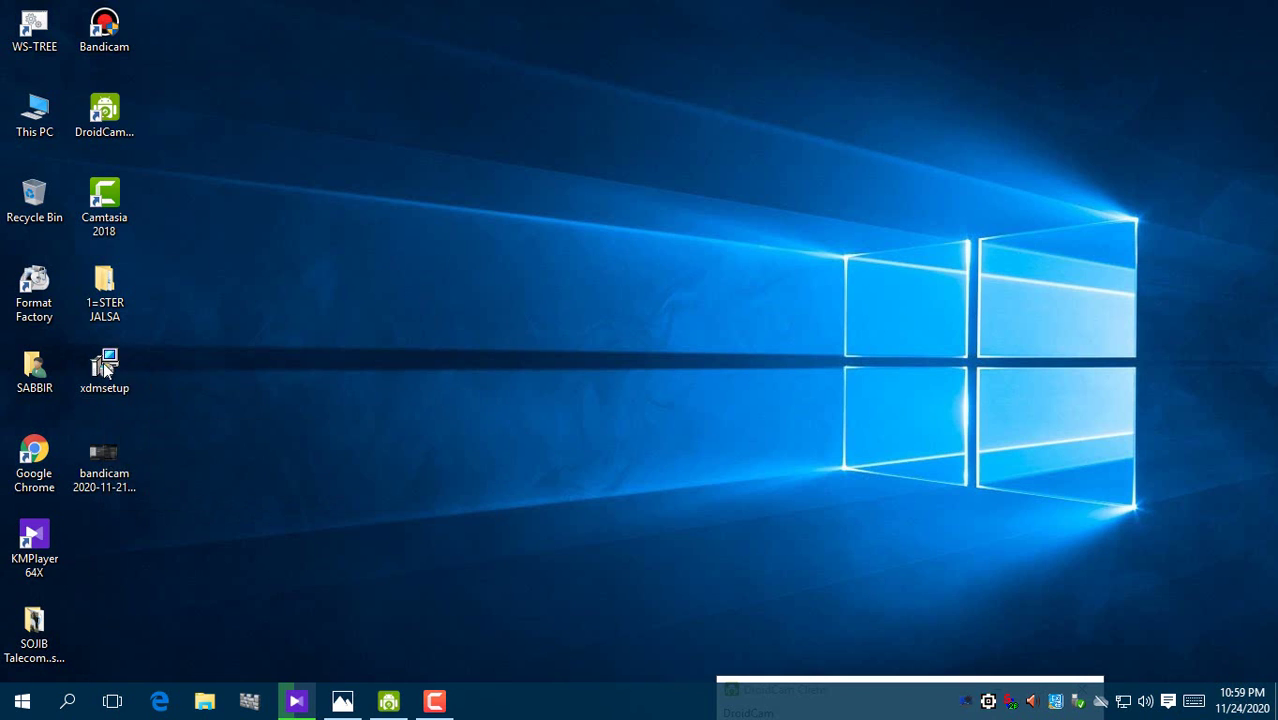
pyautogui.doubleClick(100, 368)
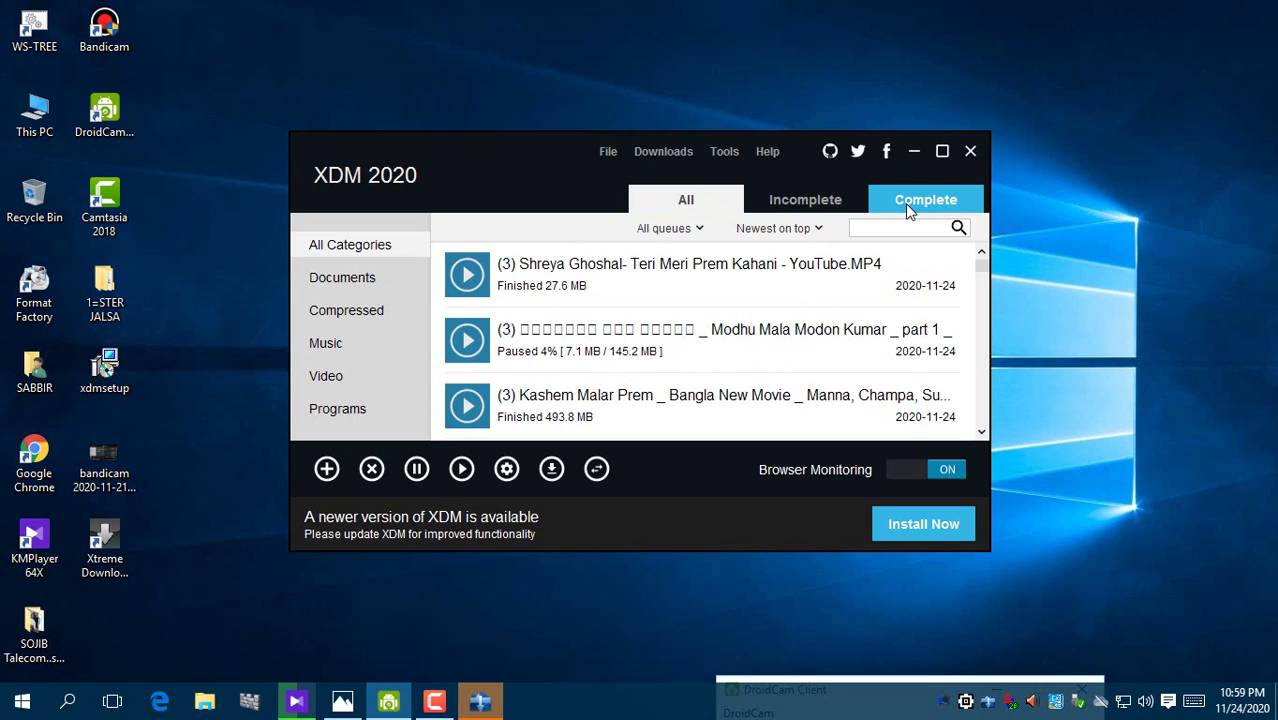
# View the incomplete and complete download lists in XDM 2020 and open its browser monitoring settings.
pyautogui.click(811, 202)
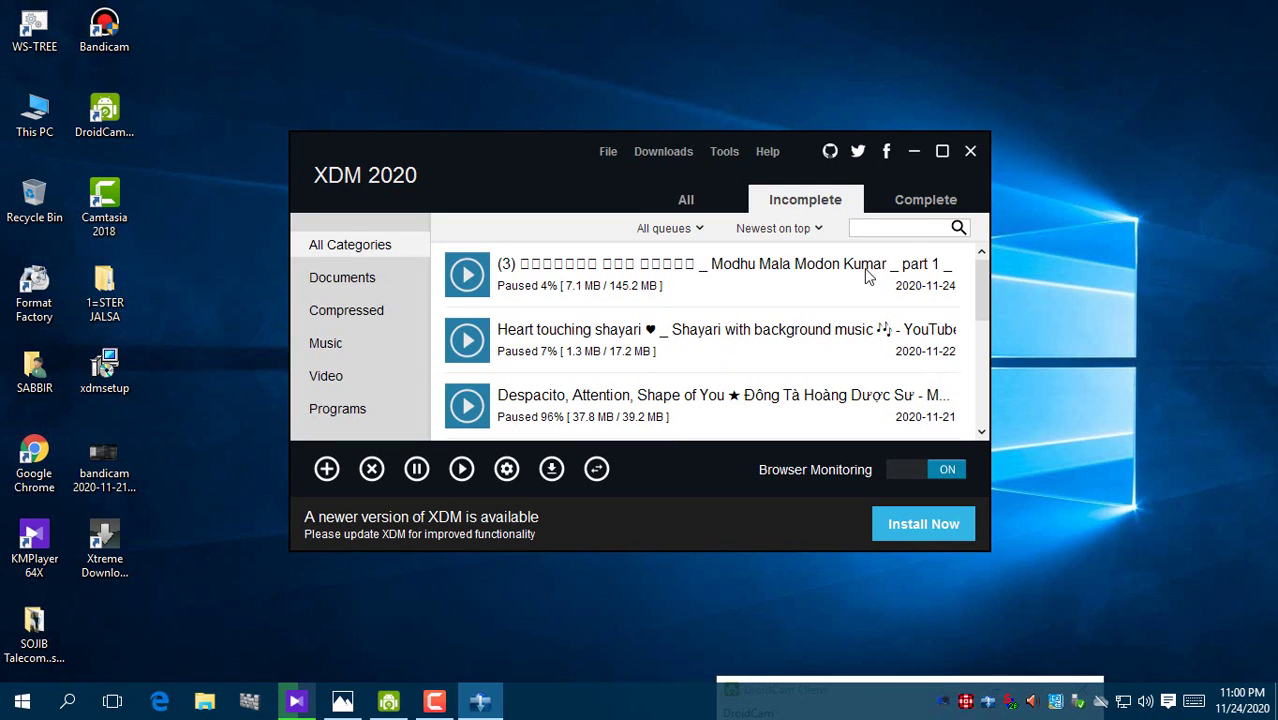
pyautogui.click(925, 199)
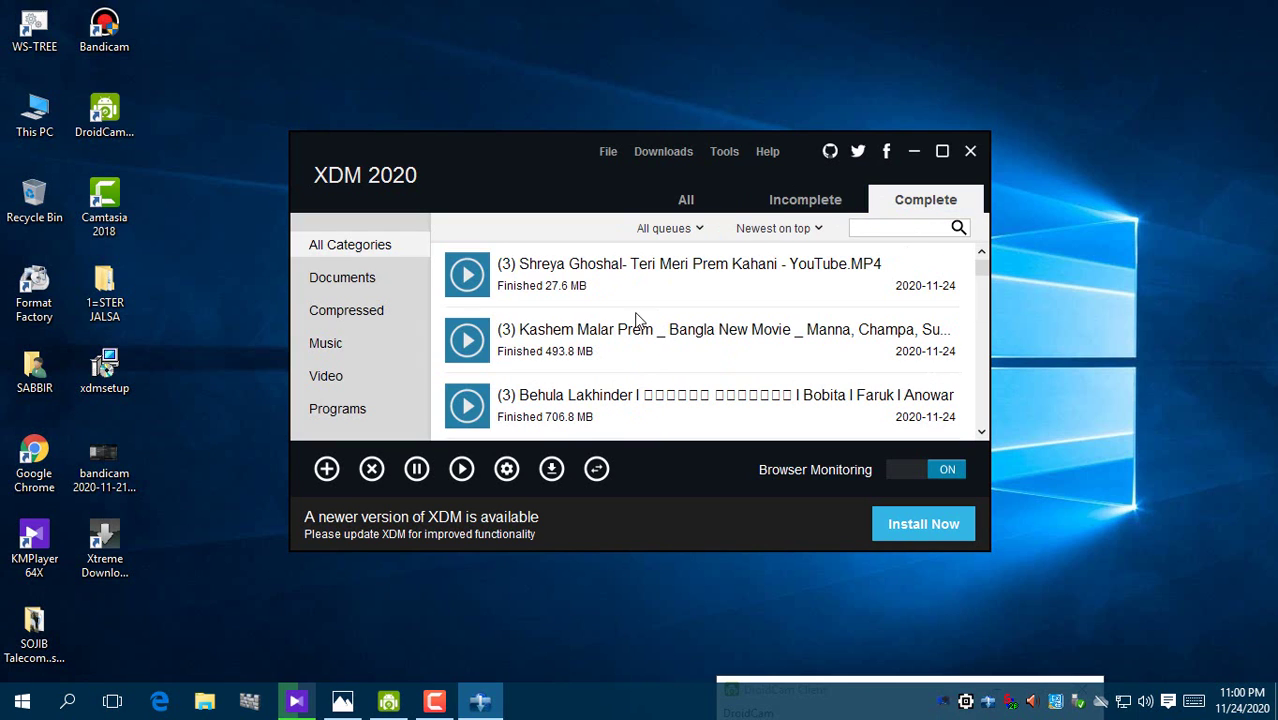
pyautogui.click(727, 151)
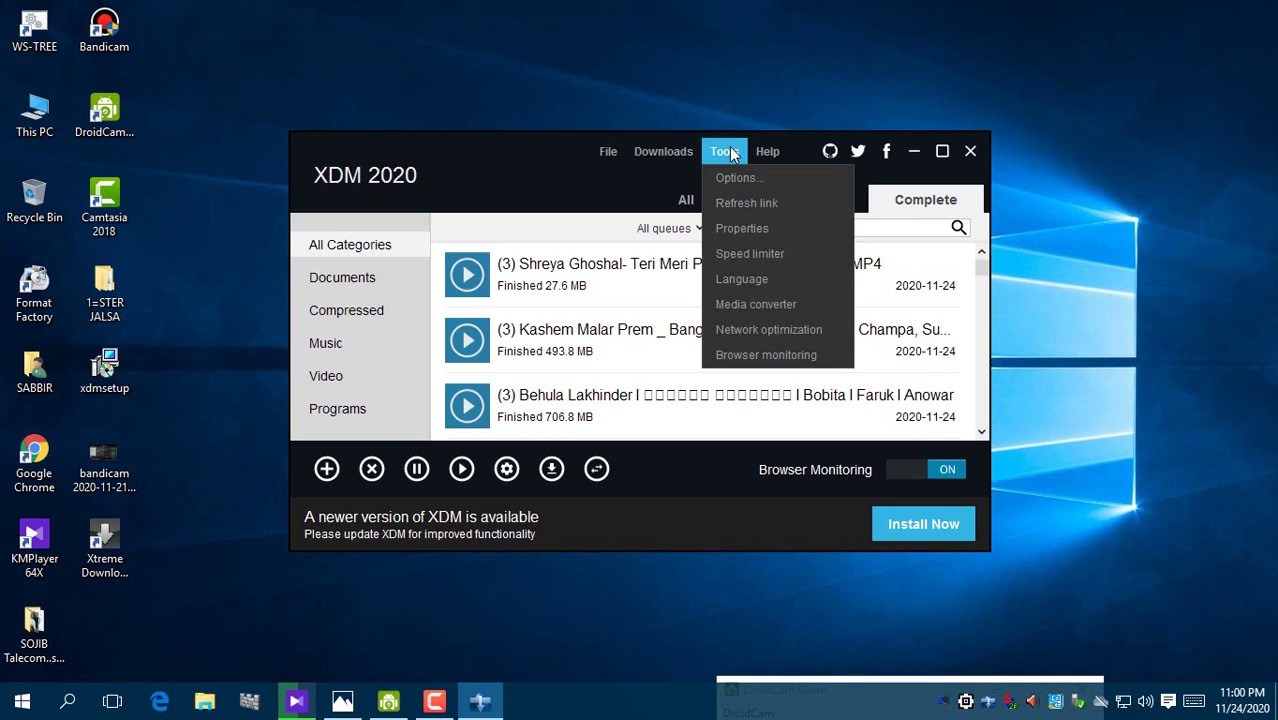
pyautogui.click(769, 354)
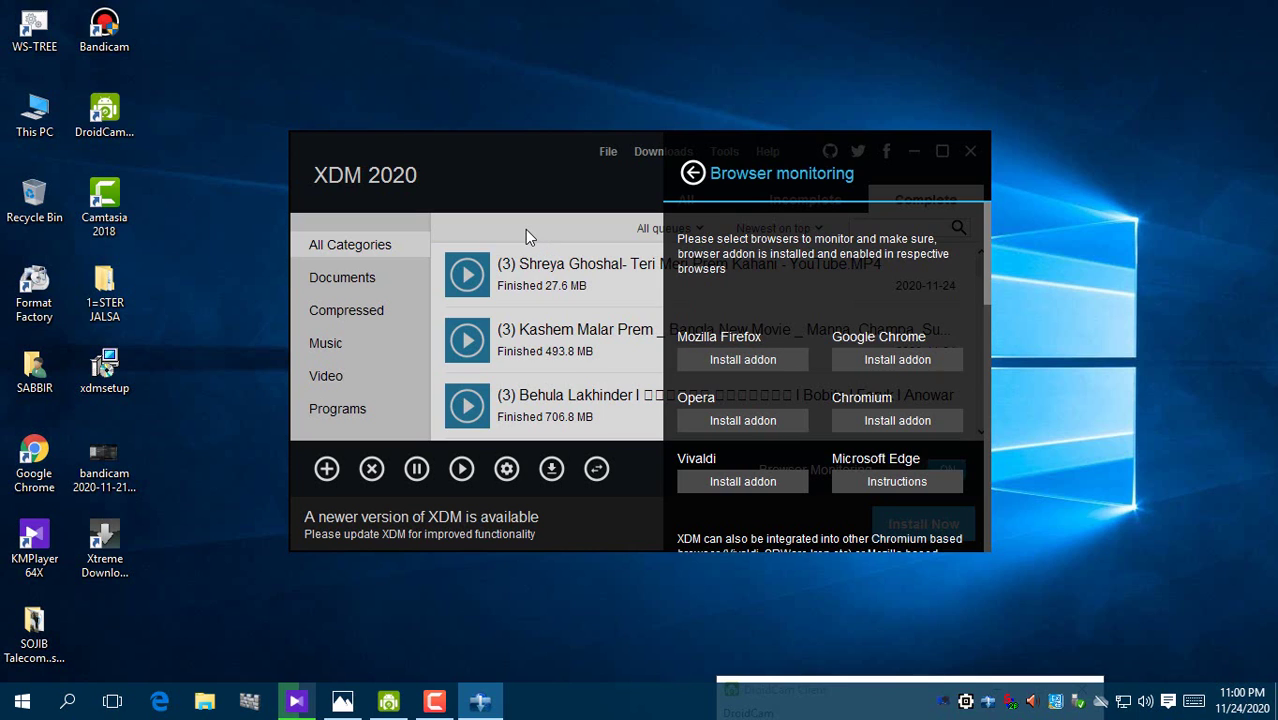
# View the addon installation address for Mozilla Firefox and close the dialog.
pyautogui.click(731, 360)
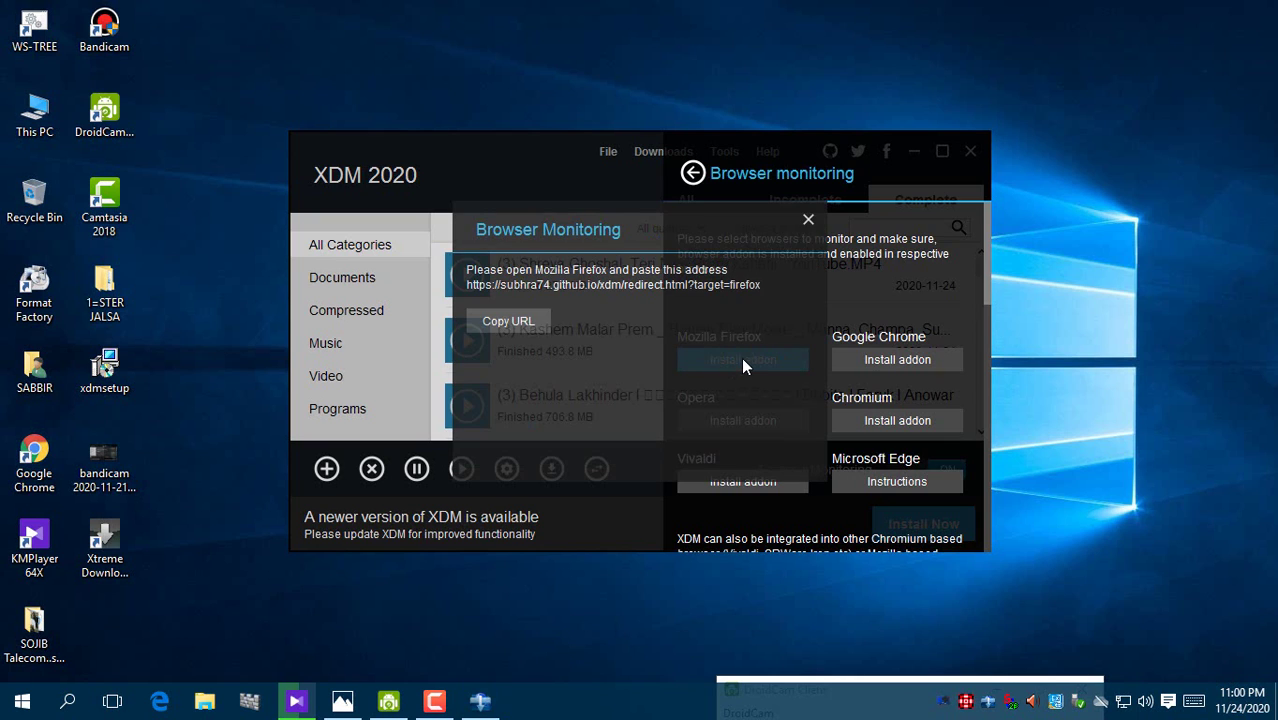
pyautogui.click(808, 221)
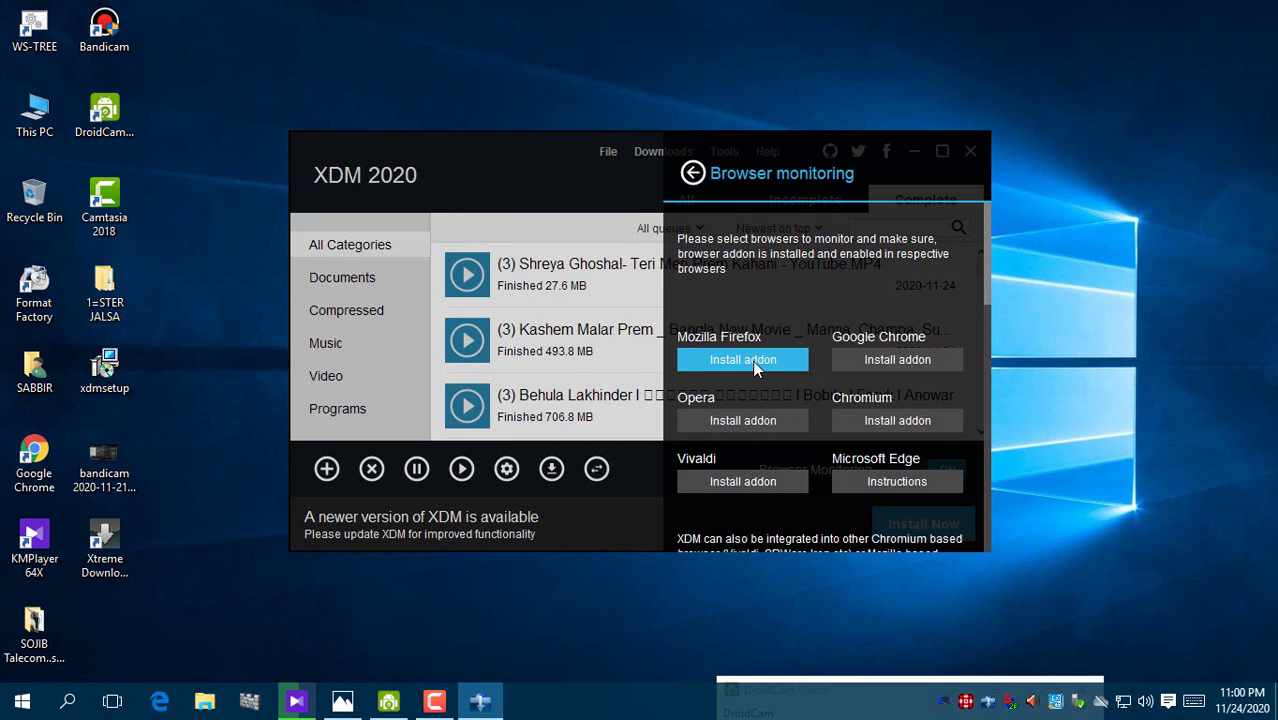
pyautogui.click(752, 360)
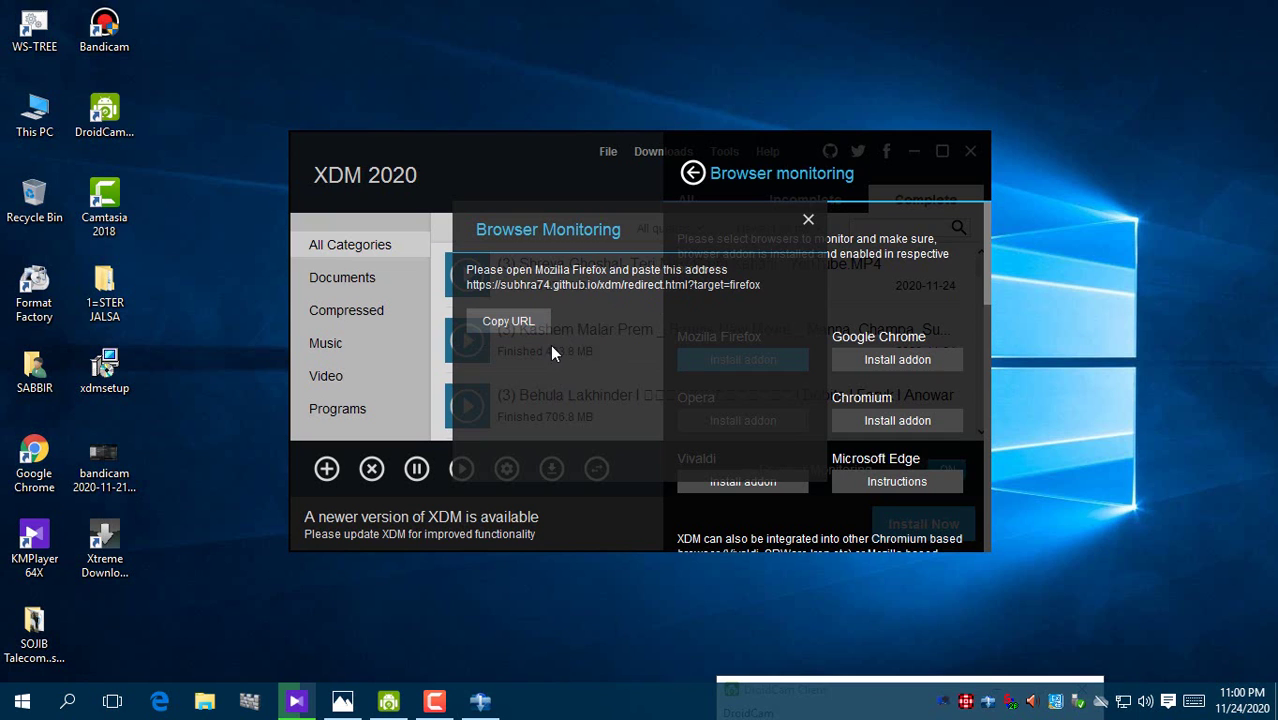
pyautogui.click(805, 221)
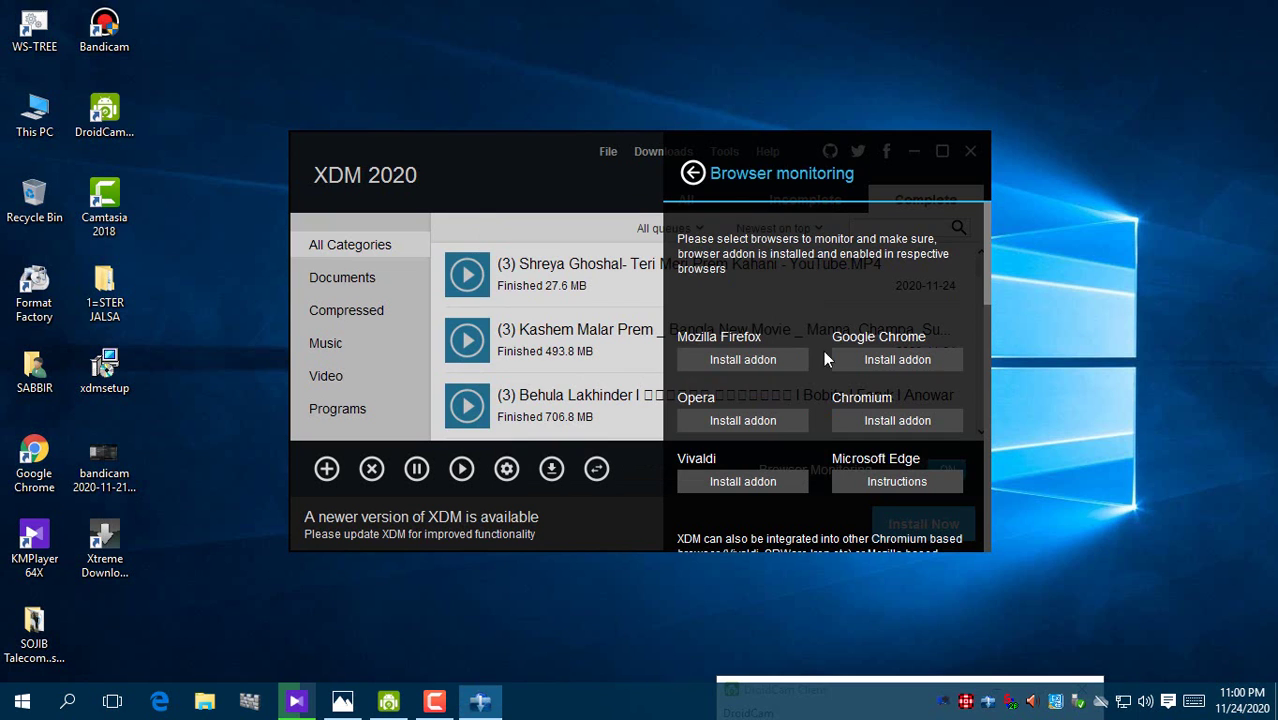
# View the addon installation addresses for Google Chrome and Opera, closing each dialog.
pyautogui.click(913, 361)
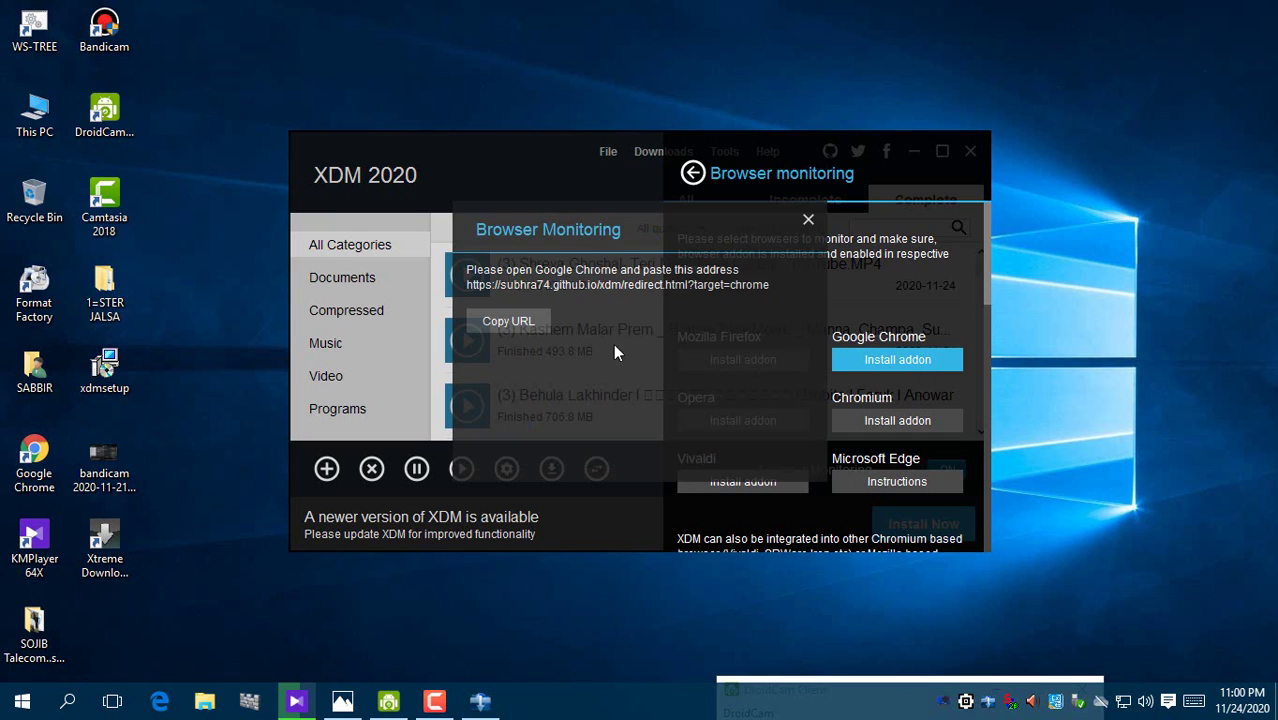
pyautogui.click(808, 219)
pyautogui.click(728, 422)
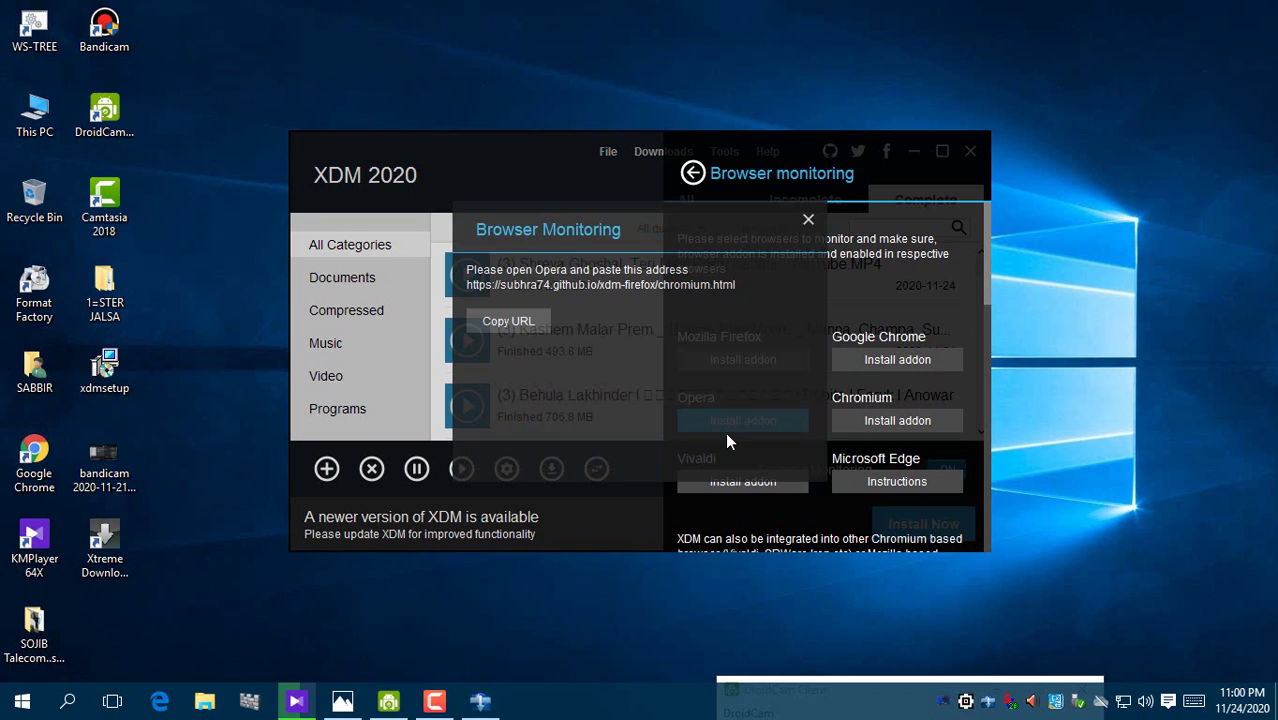
pyautogui.click(808, 219)
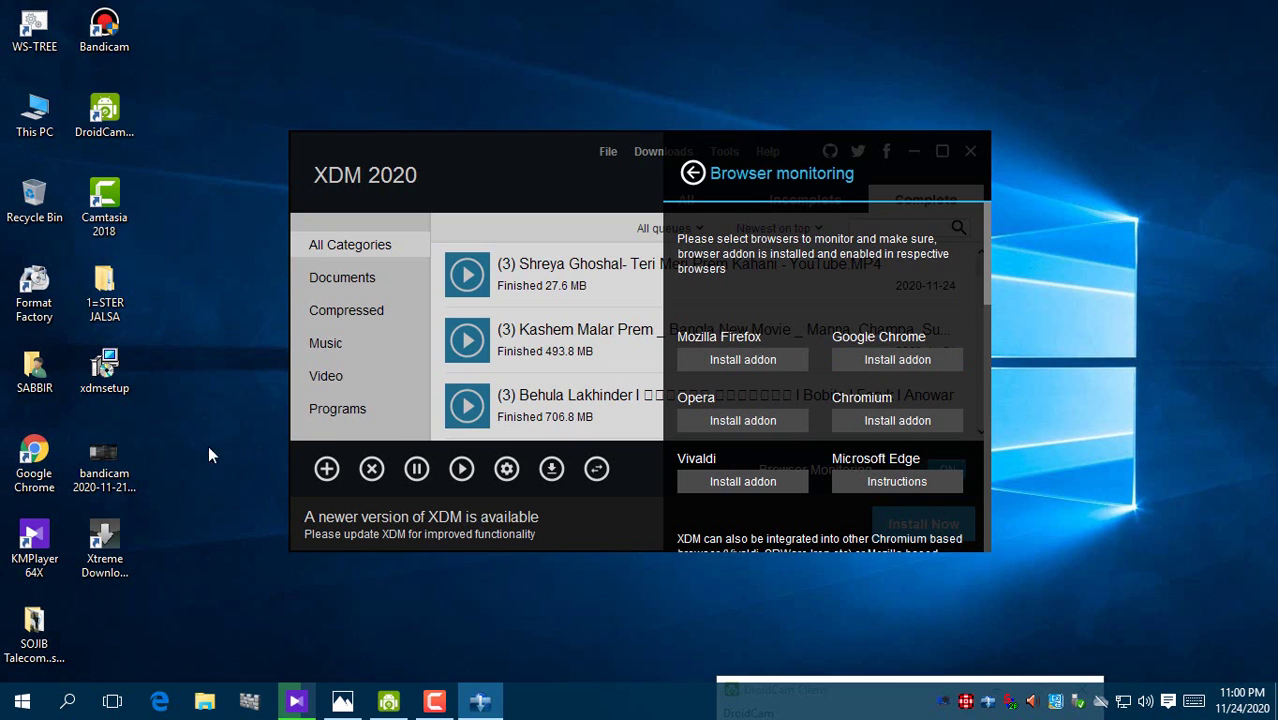
# Copy the full Google Chrome addon installation address from XDM's browser monitoring settings and close XDM.
pyautogui.click(895, 361)
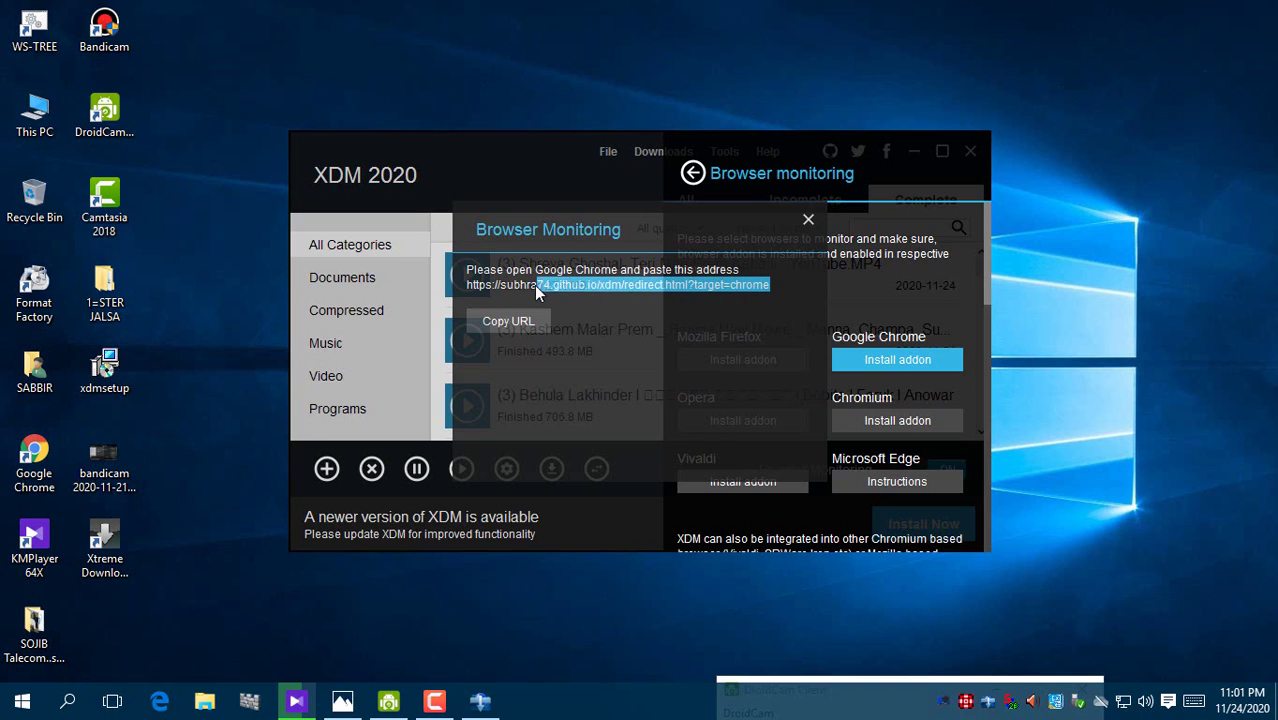
pyautogui.rightClick(481, 286)
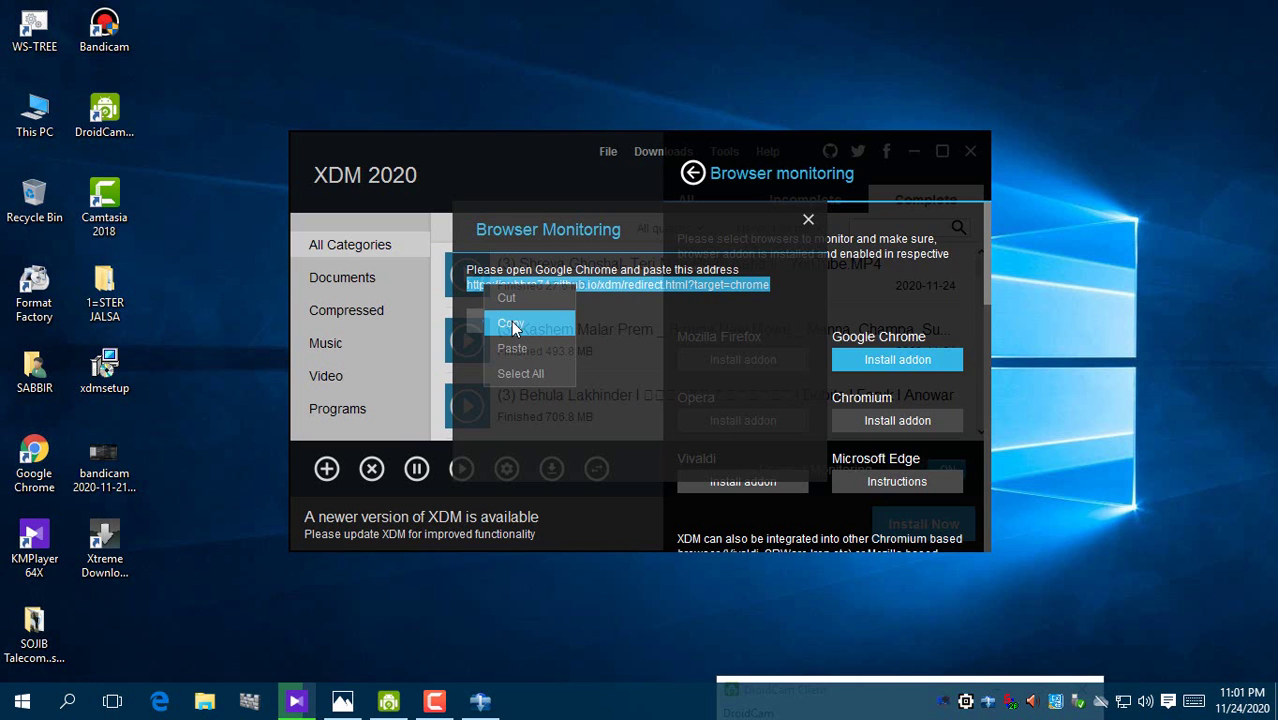
pyautogui.click(511, 323)
pyautogui.click(808, 219)
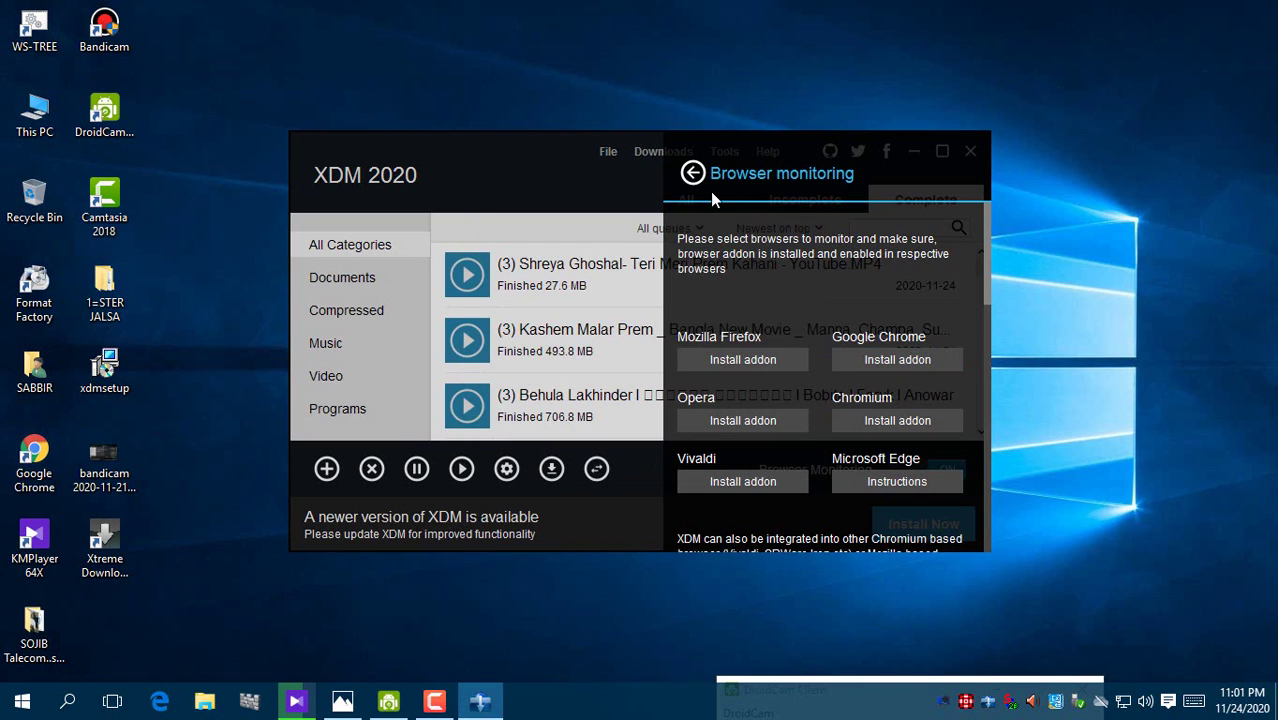
pyautogui.click(693, 174)
pyautogui.click(970, 151)
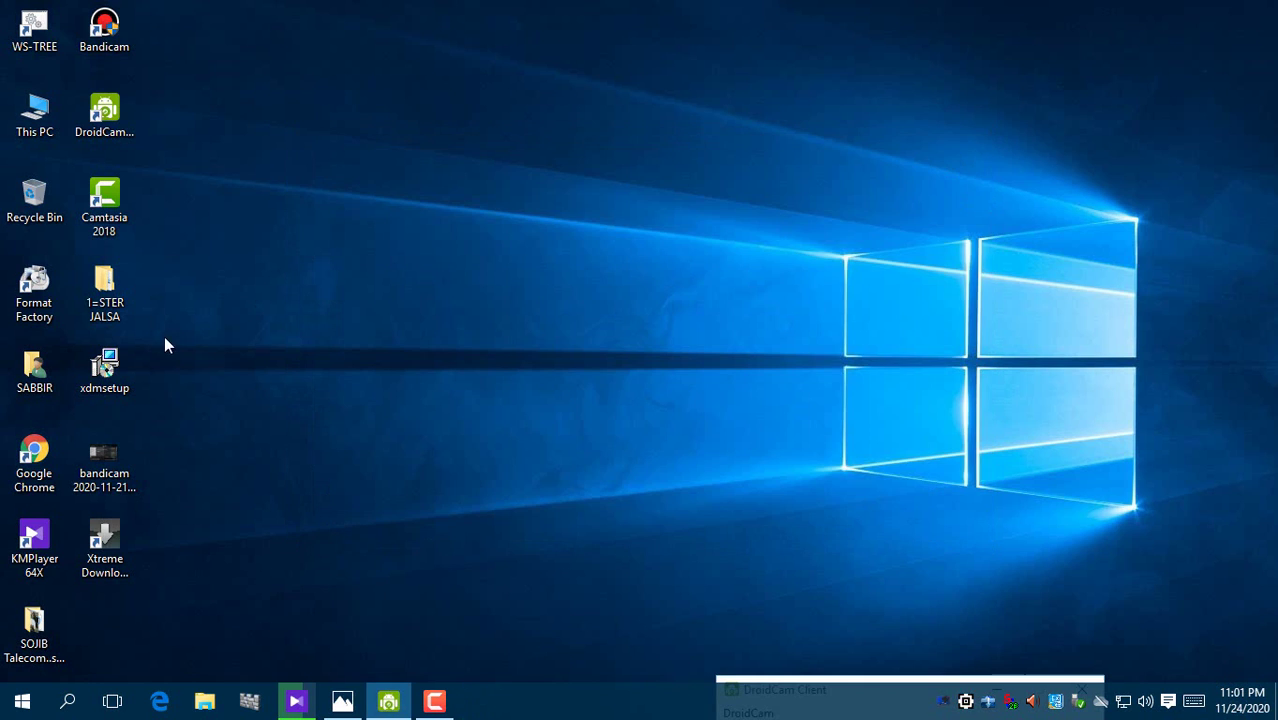
pyautogui.doubleClick(38, 460)
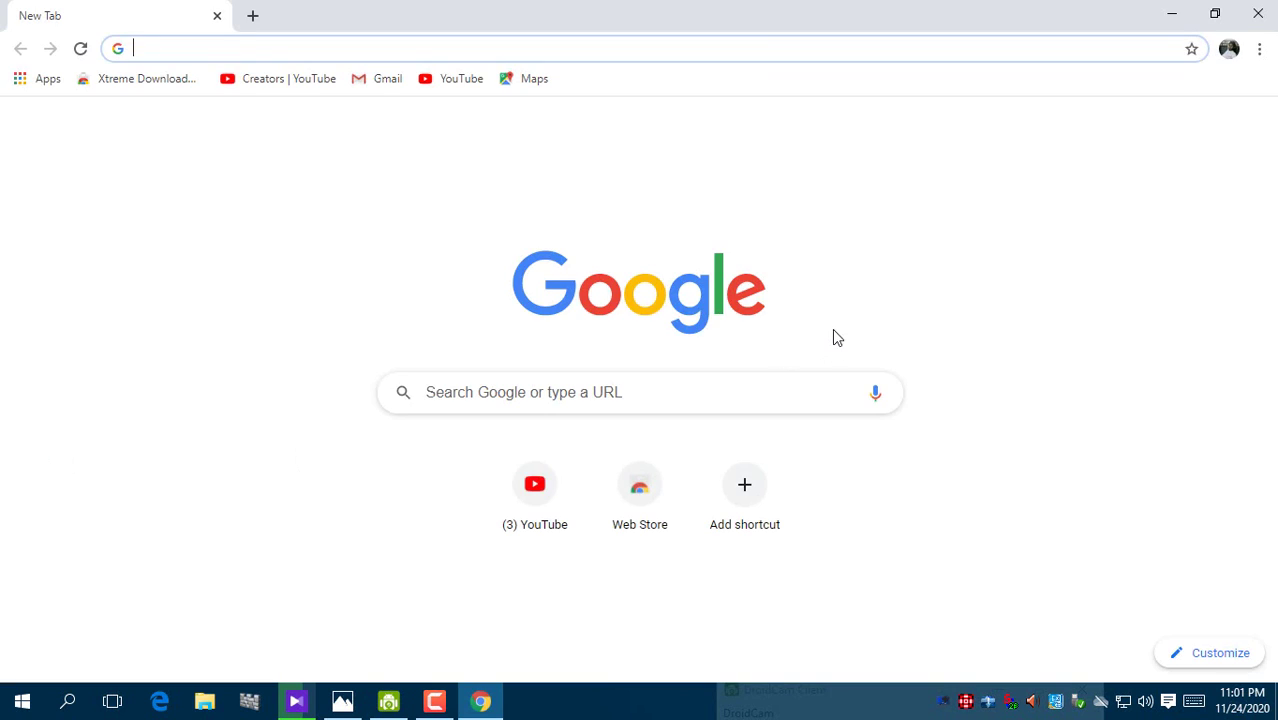
pyautogui.click(597, 393)
pyautogui.rightClick(465, 390)
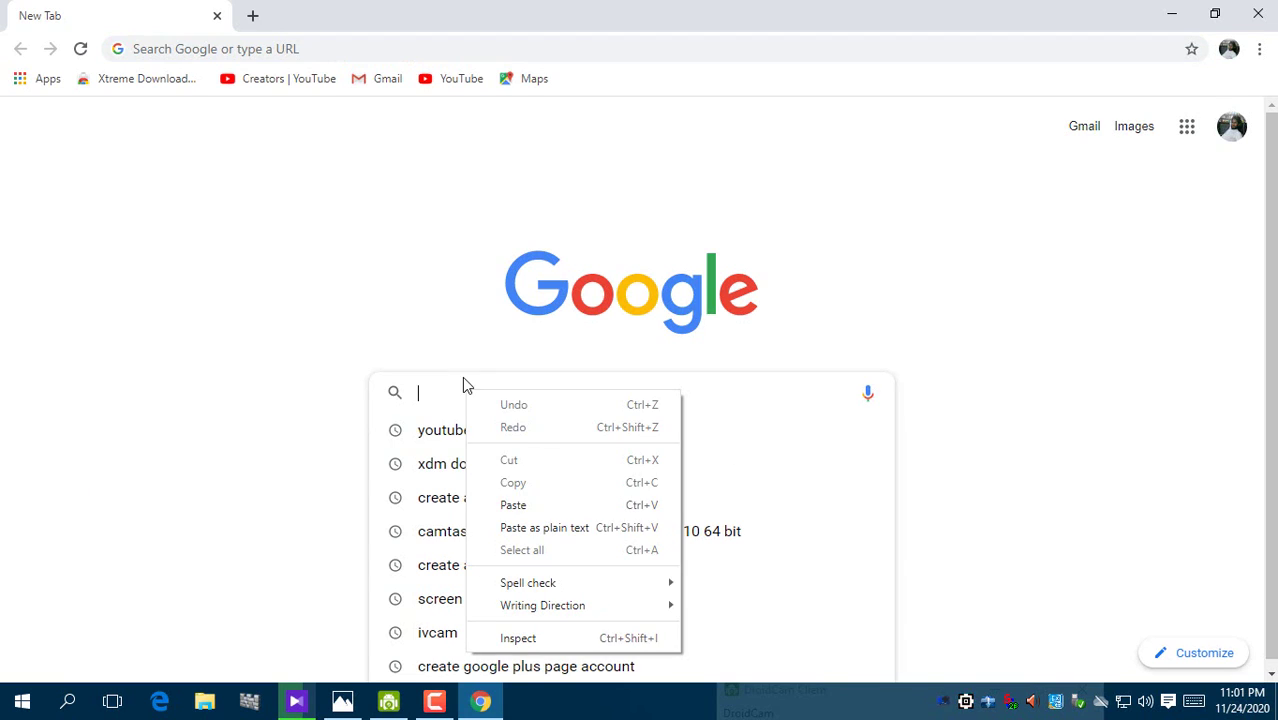
pyautogui.click(513, 505)
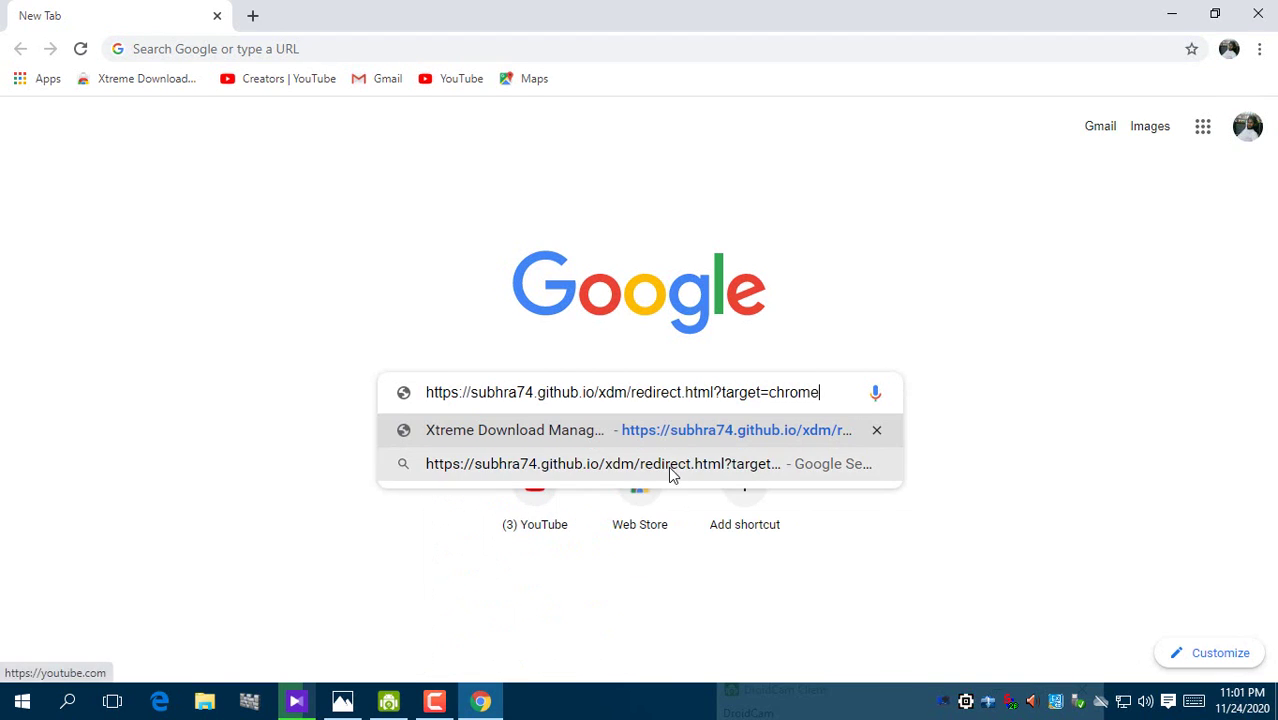
pyautogui.click(755, 447)
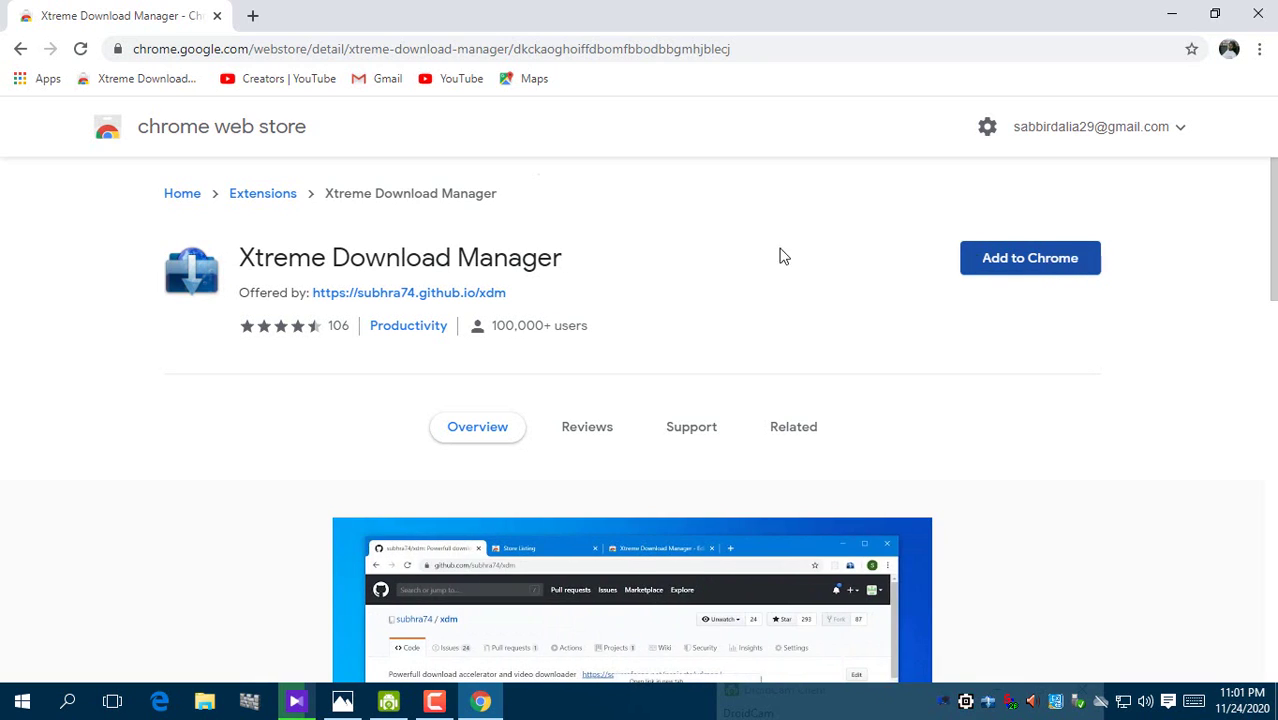
# Add the Xtreme Download Manager extension to Chrome from the web store page and dismiss the notice.
pyautogui.click(1026, 262)
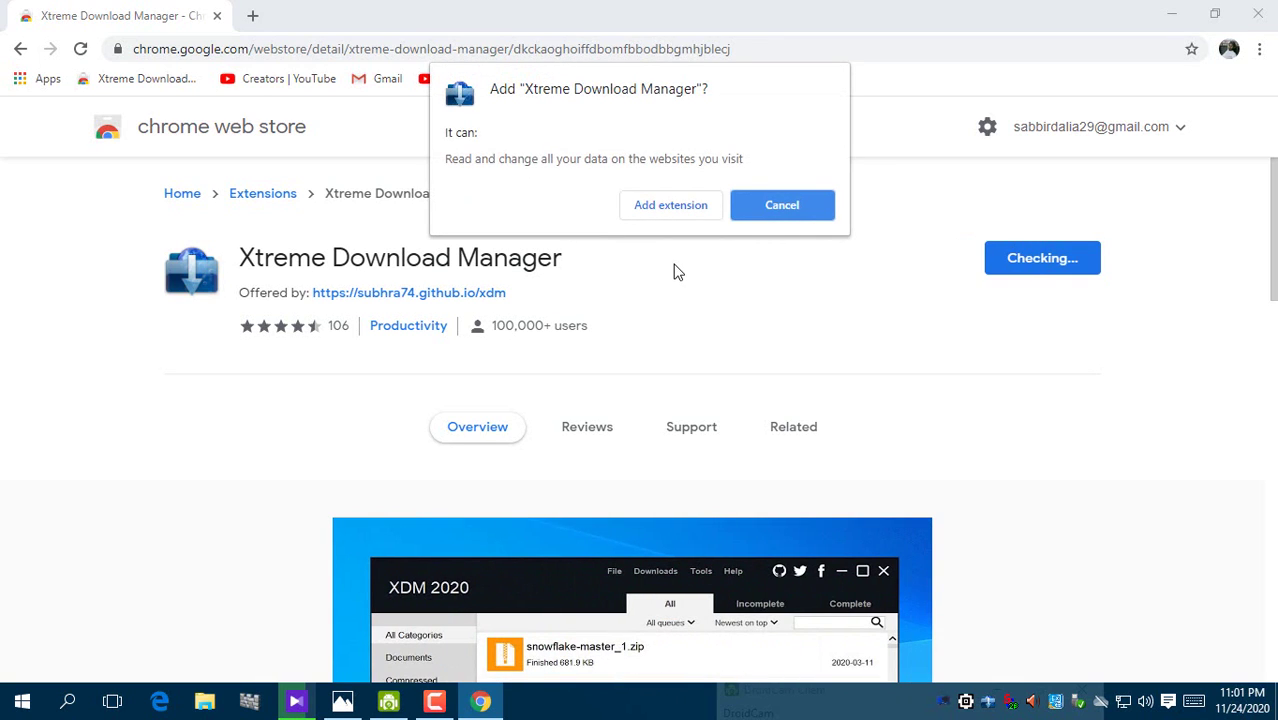
pyautogui.click(662, 211)
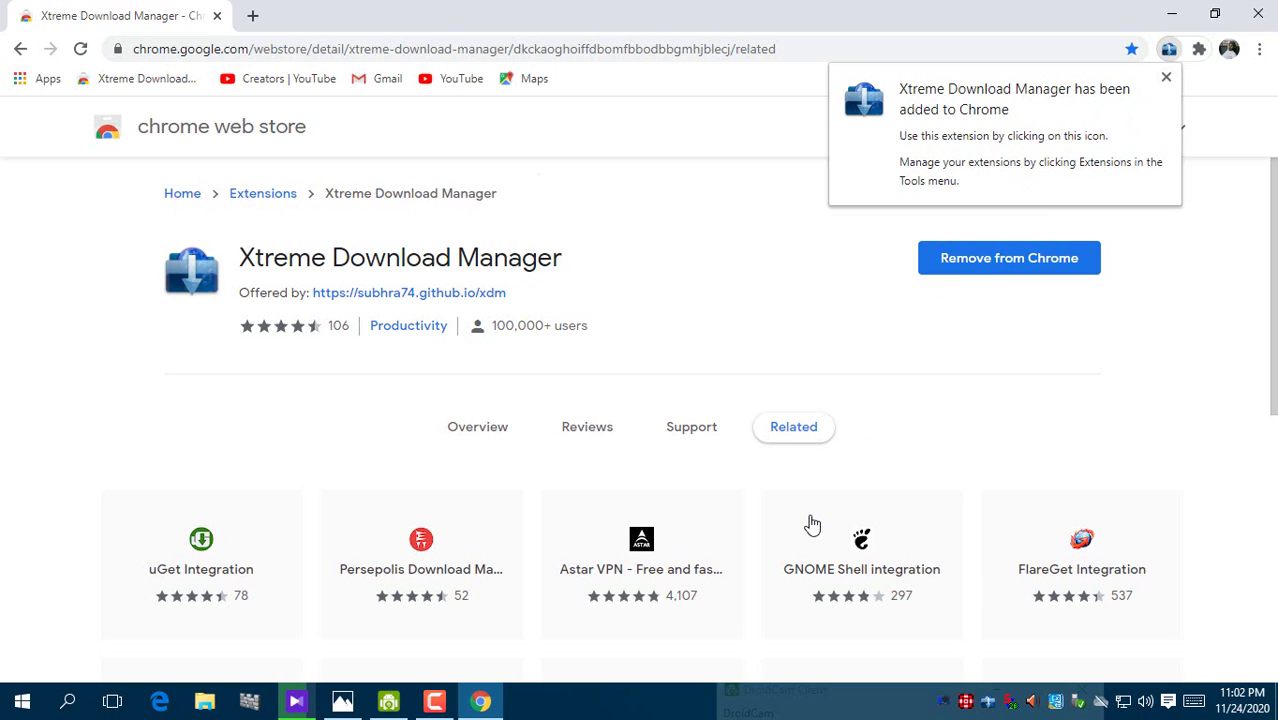
pyautogui.click(1164, 79)
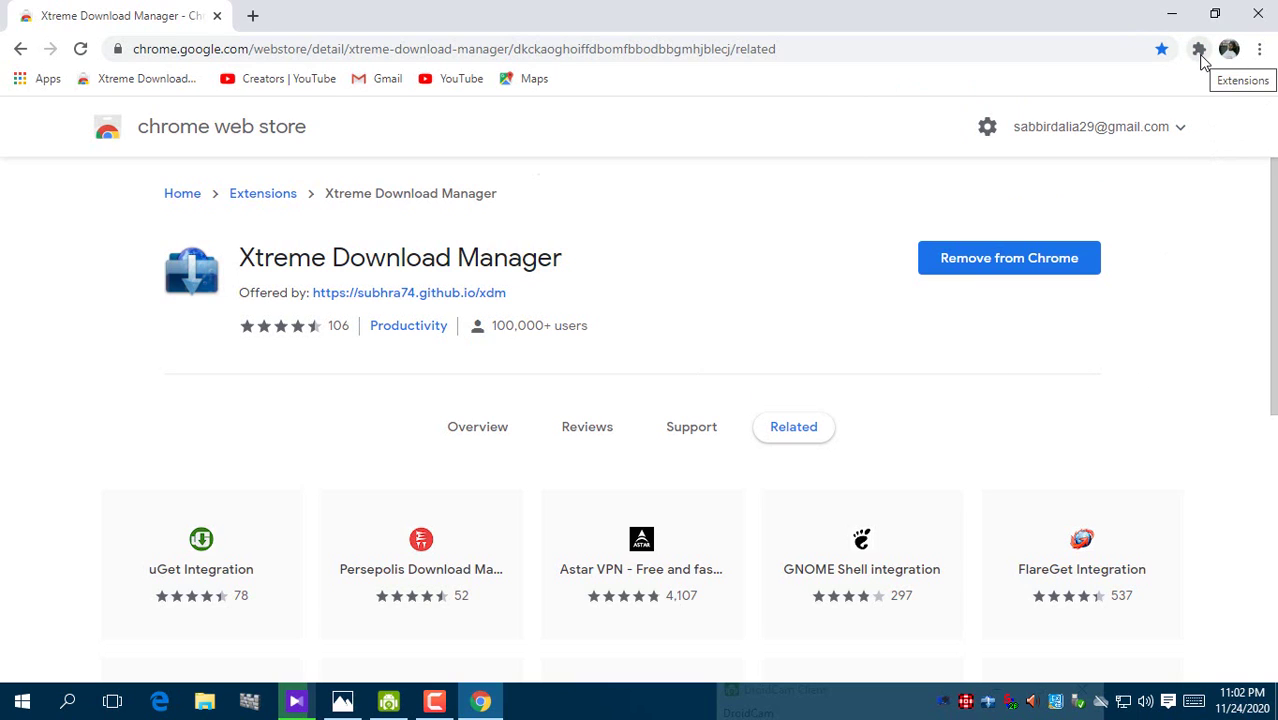
# Pin the Xtreme Download Manager extension so it stays beside the address bar, and close the extensions list.
pyautogui.click(1202, 55)
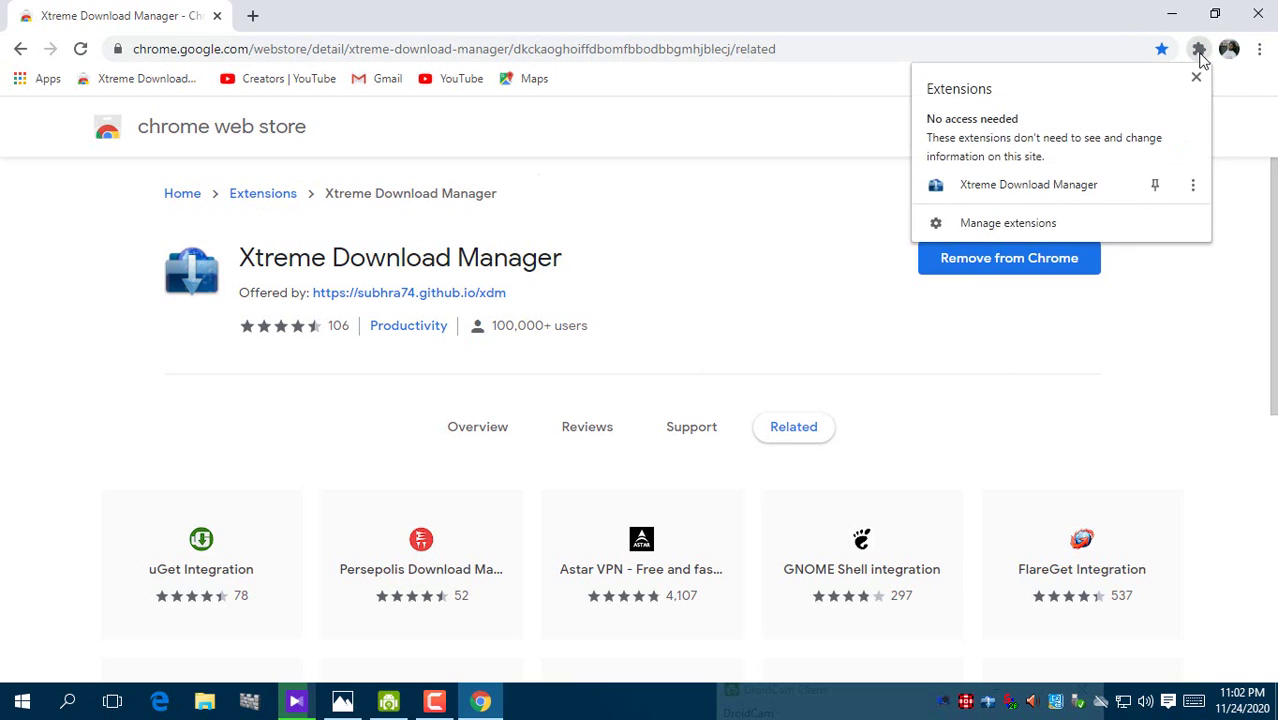
pyautogui.click(1144, 371)
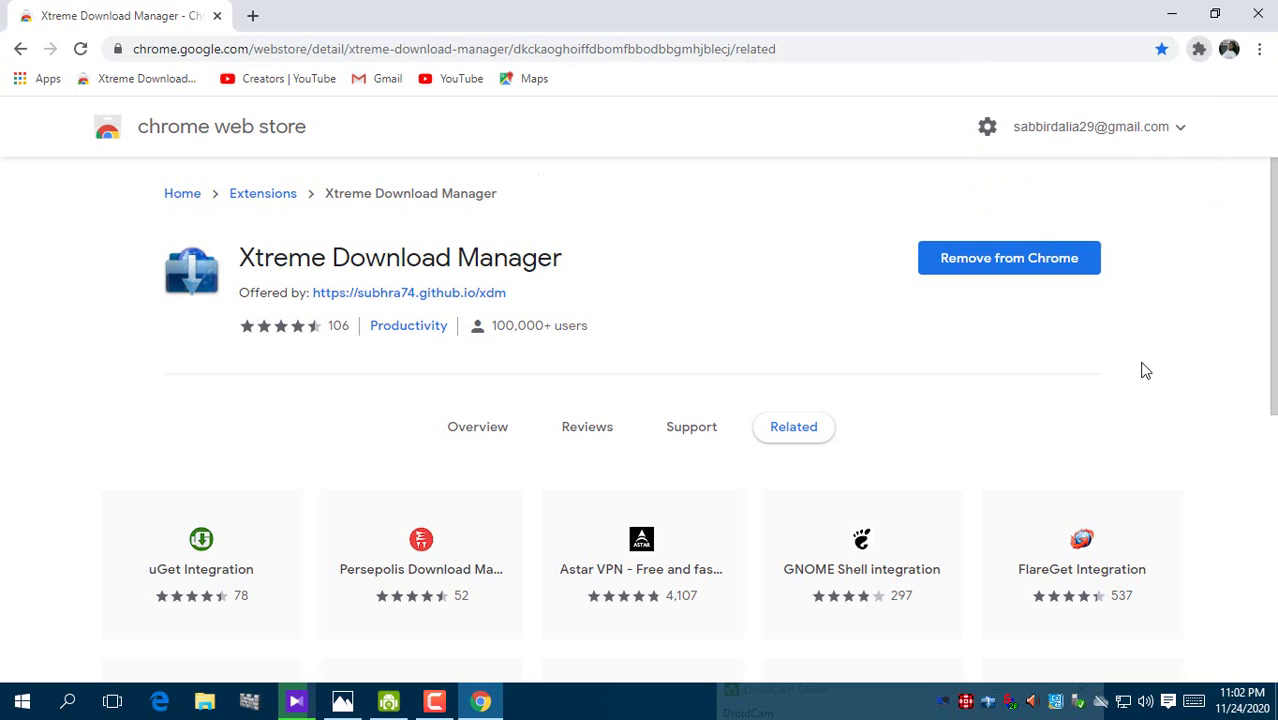
pyautogui.click(1199, 52)
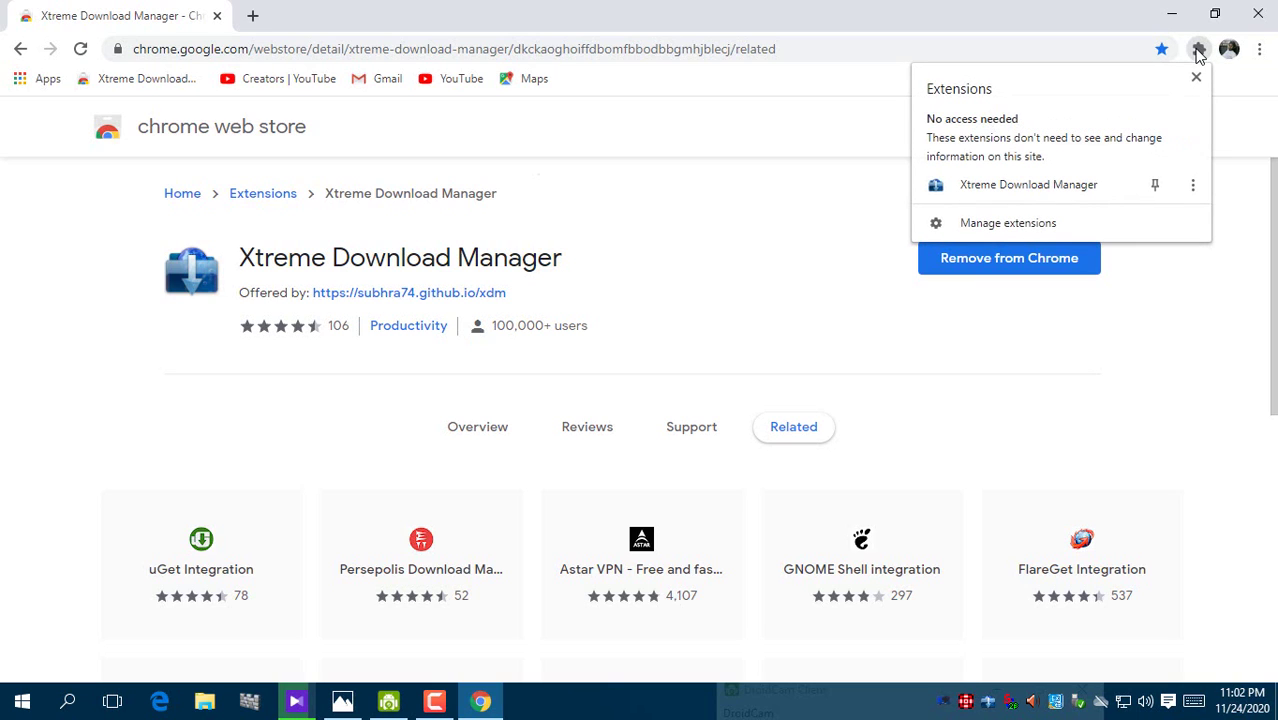
pyautogui.click(1156, 188)
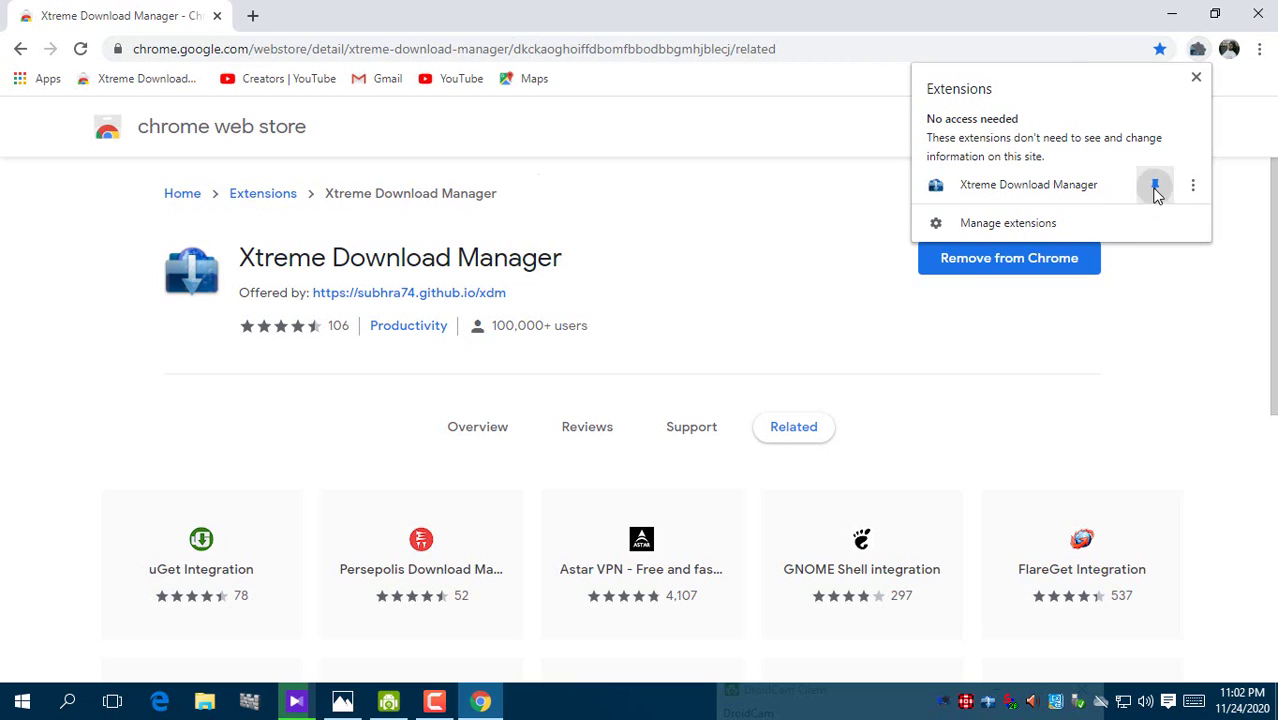
pyautogui.click(1196, 79)
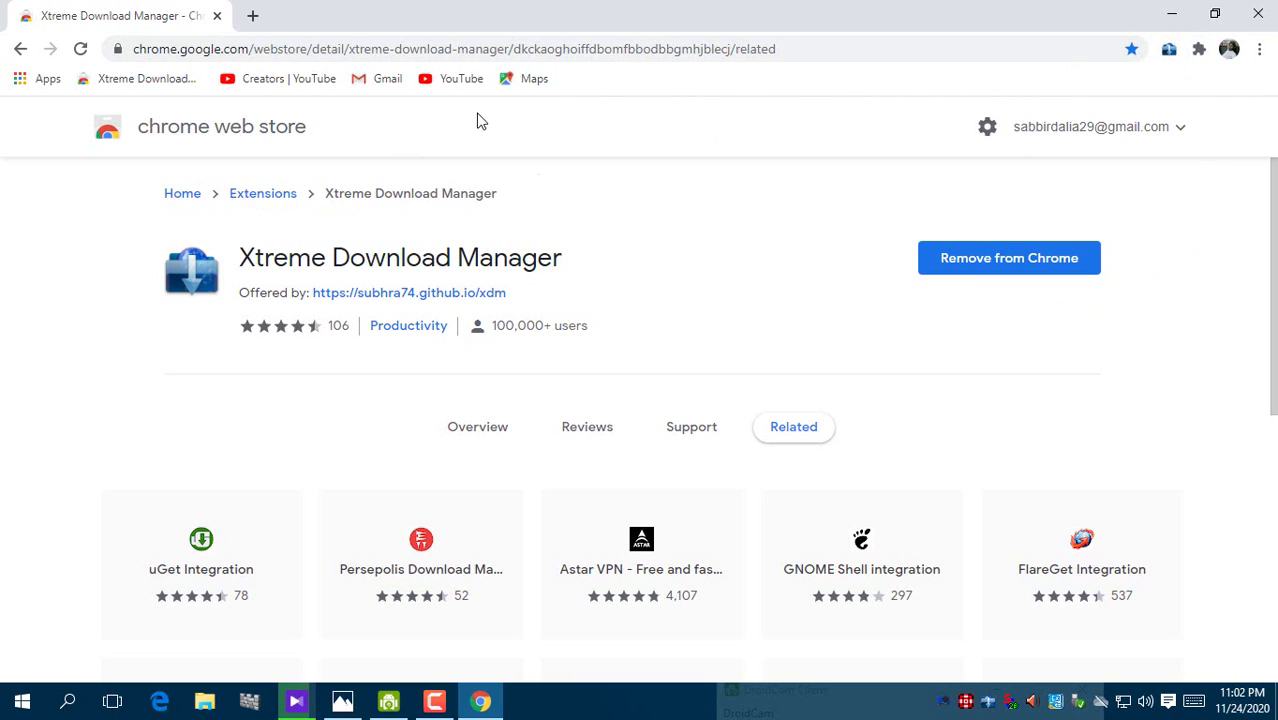
# Restart Chrome, open the "Tera Ghata - Neha Kakkar" video on YouTube and pause its playback.
pyautogui.click(1258, 14)
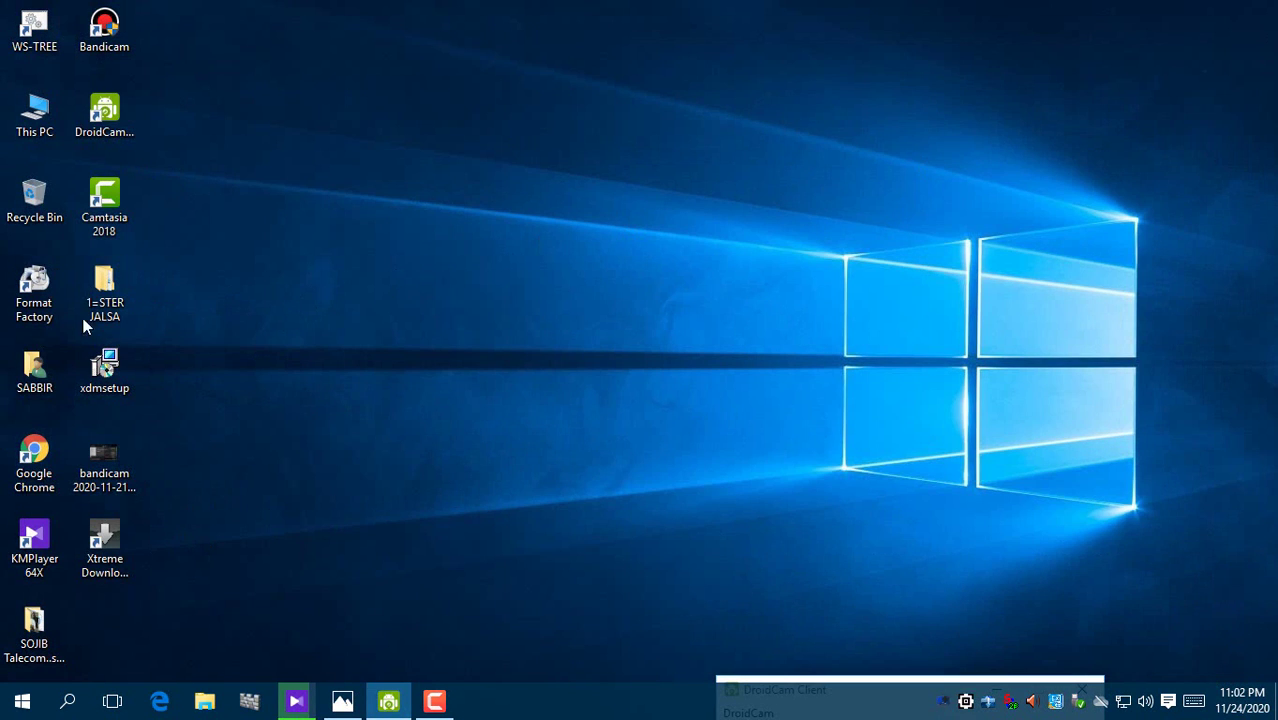
pyautogui.doubleClick(34, 465)
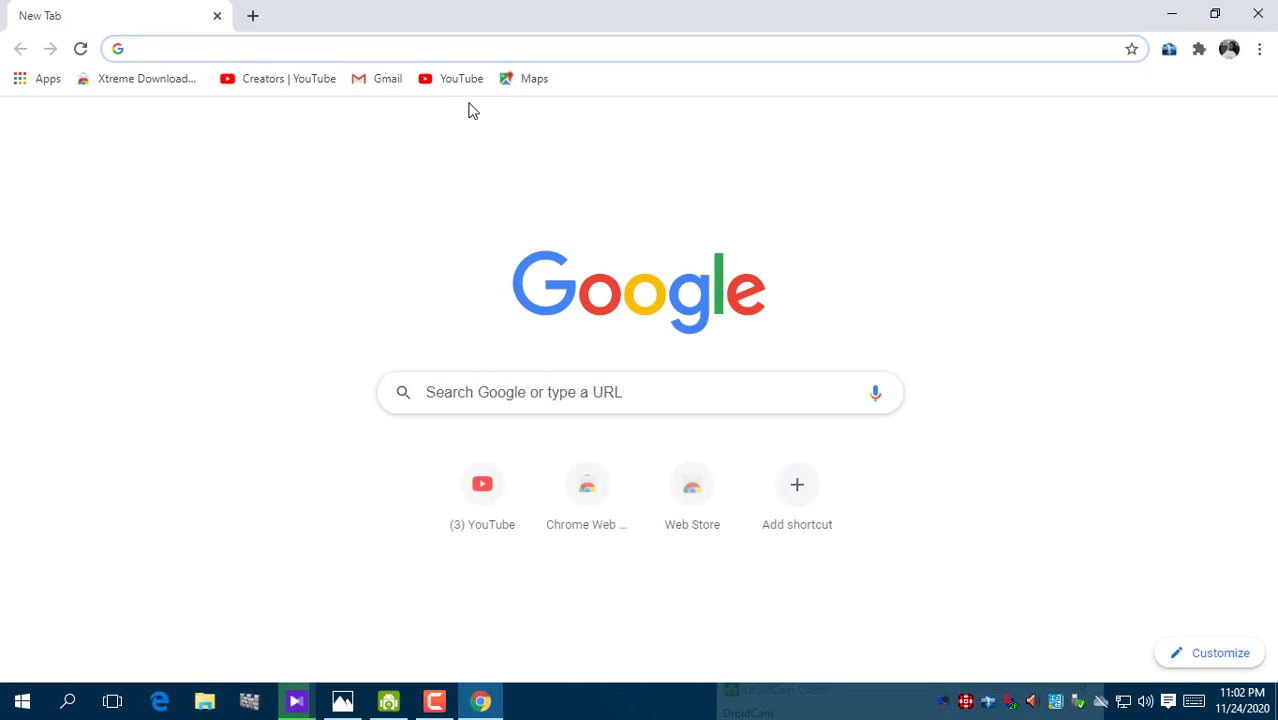
pyautogui.click(458, 86)
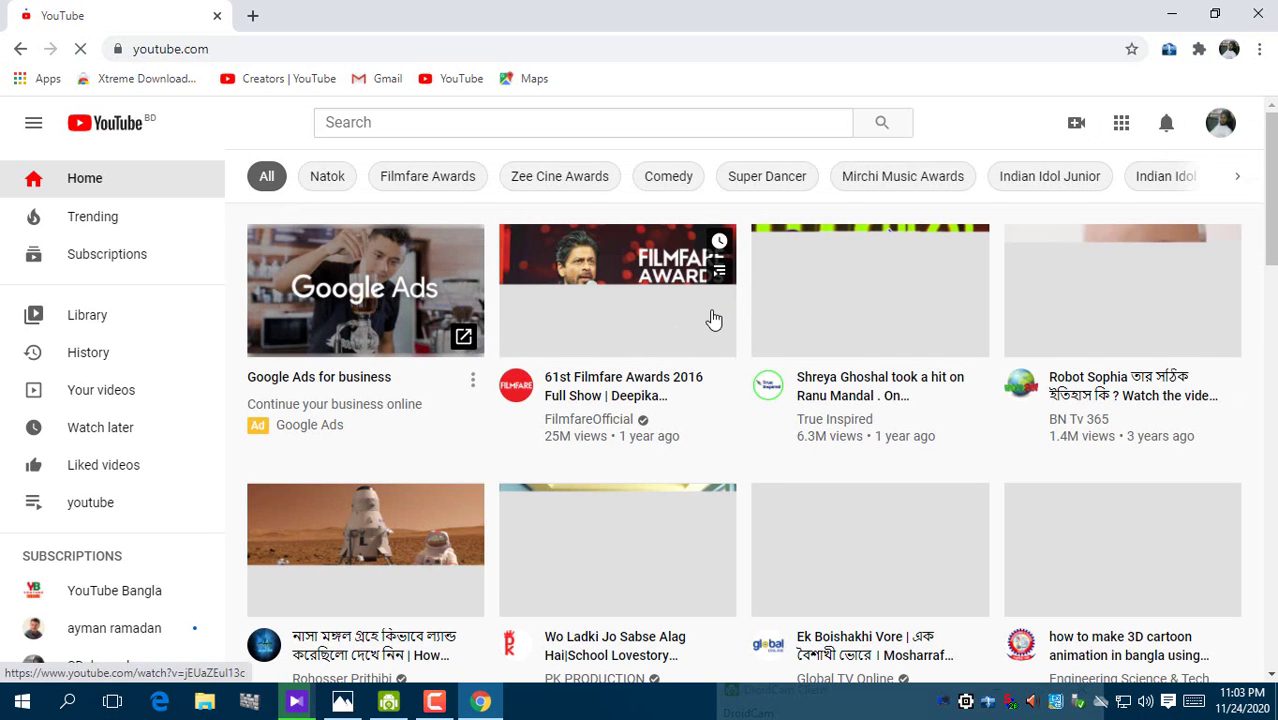
pyautogui.scroll(-1, 670, 370)
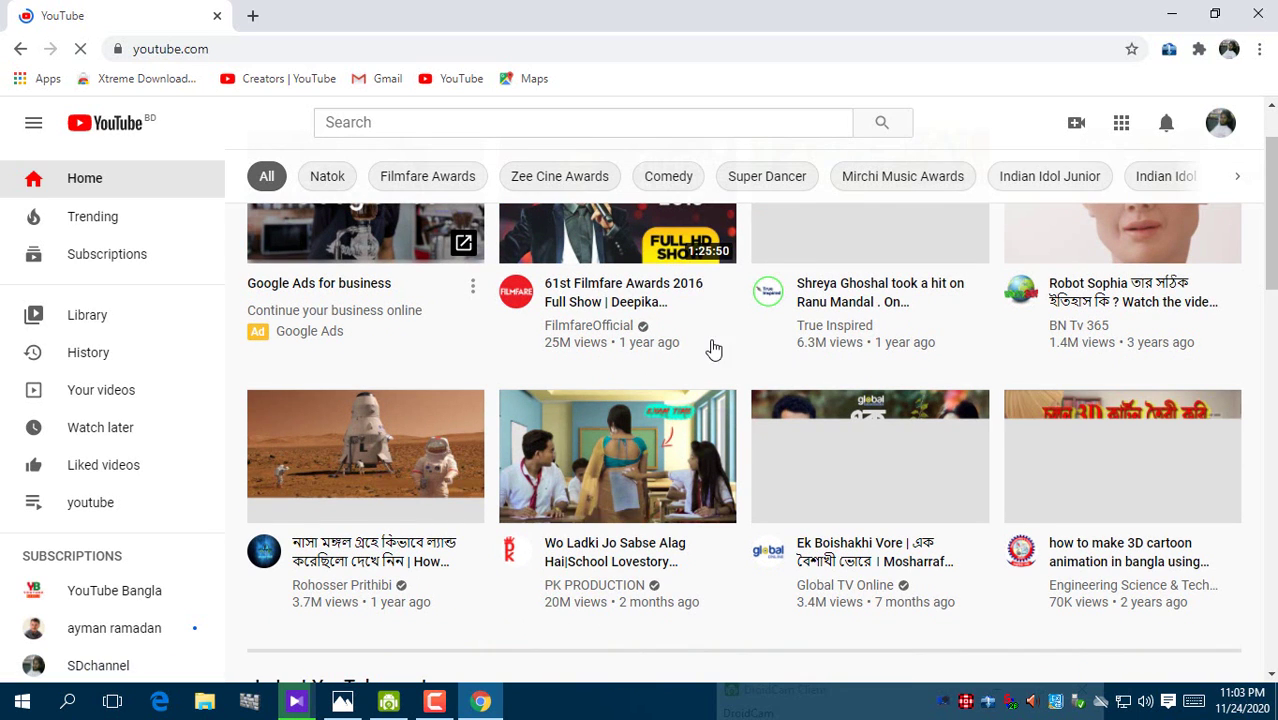
pyautogui.scroll(-6, 770, 425)
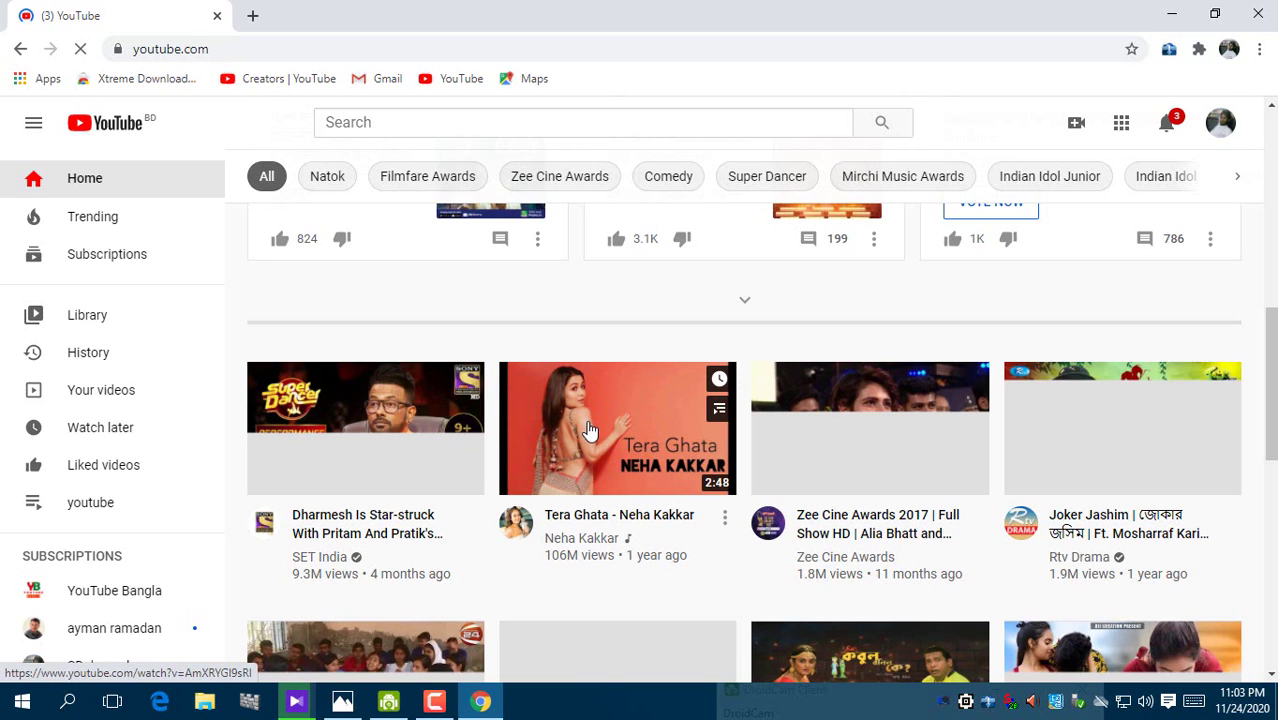
pyautogui.click(608, 470)
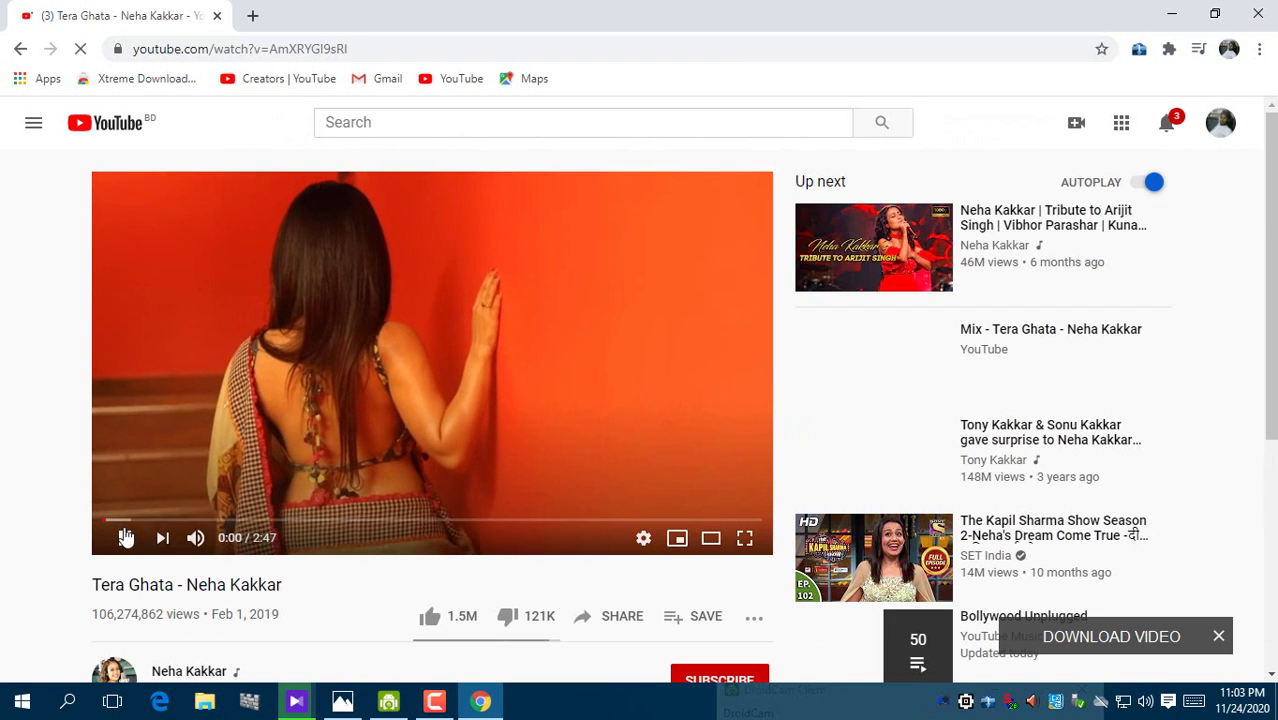
pyautogui.click(125, 538)
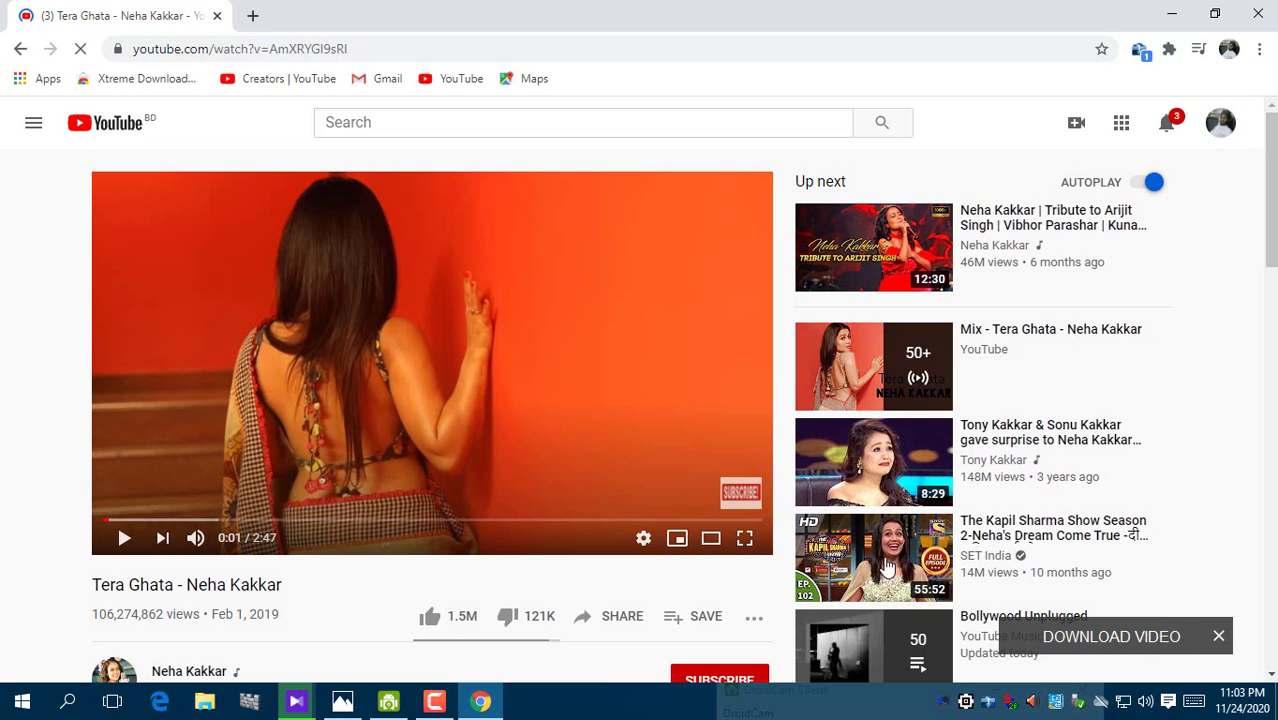
# Download the open YouTube video with XDM, converted to MP4 360p Android/iPhone SD, and minimize the progress window.
pyautogui.click(1116, 641)
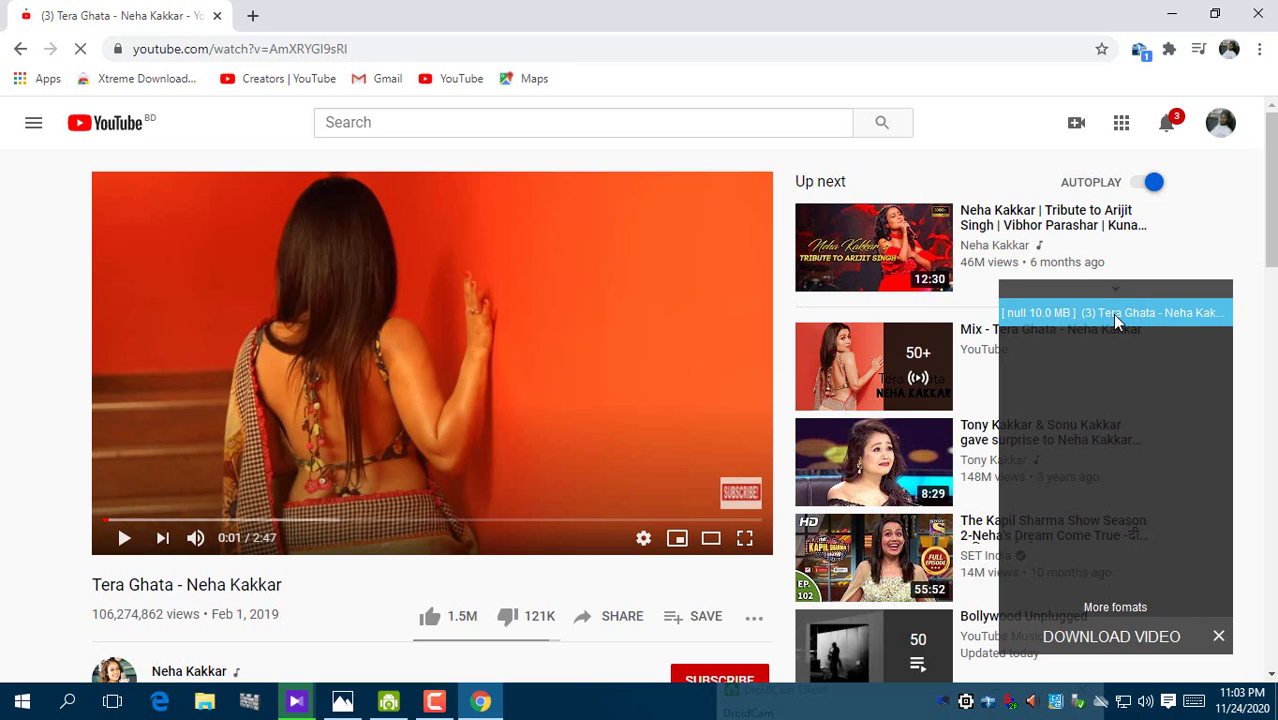
pyautogui.click(1117, 316)
pyautogui.click(690, 358)
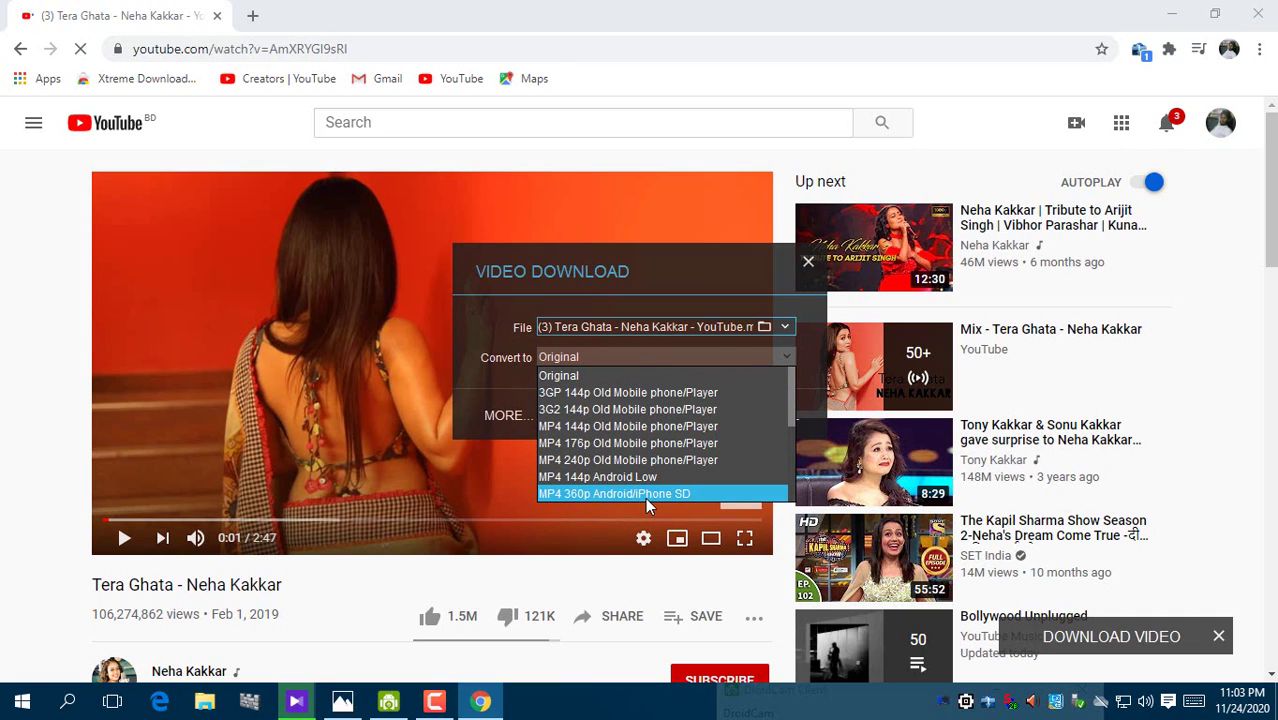
pyautogui.click(624, 493)
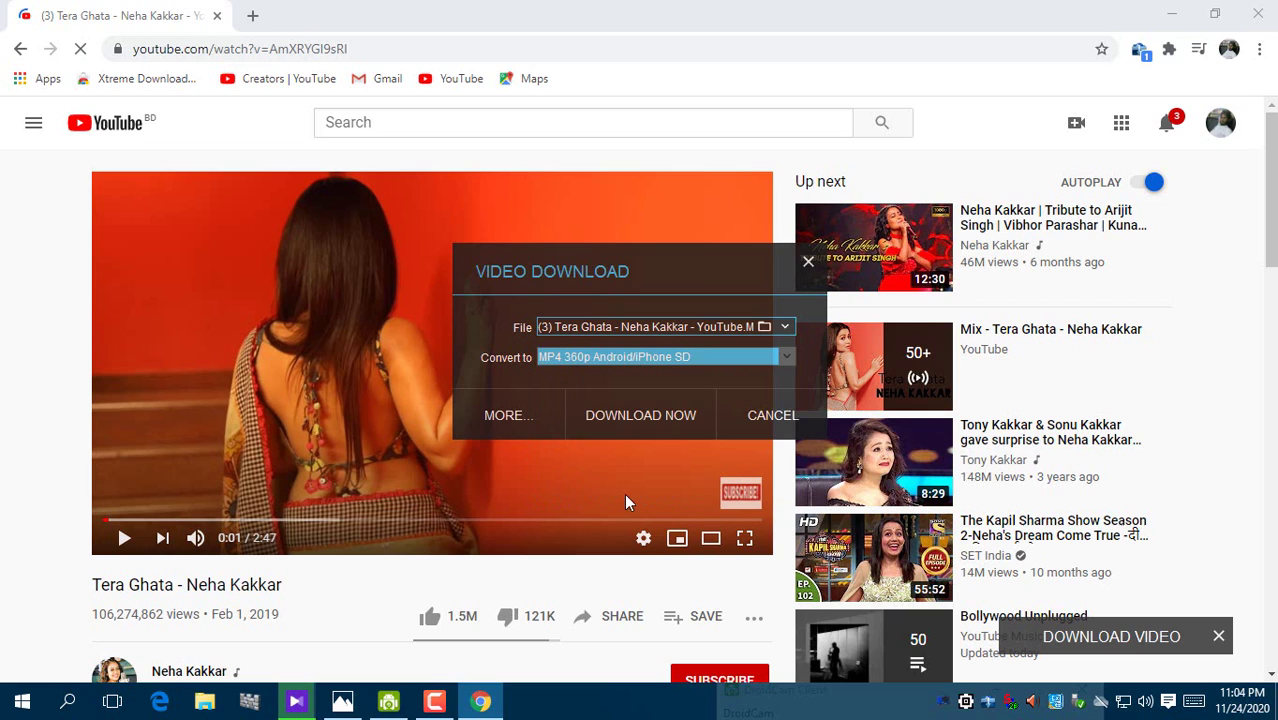
pyautogui.click(630, 402)
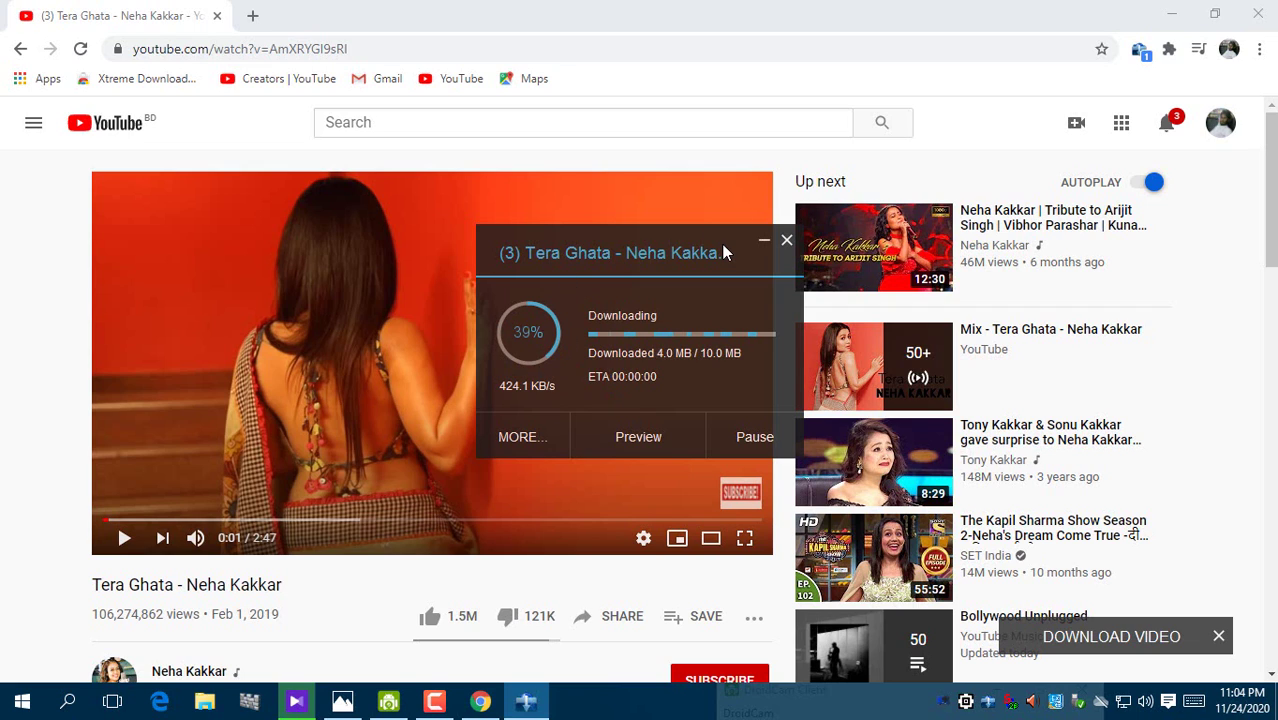
pyautogui.click(762, 244)
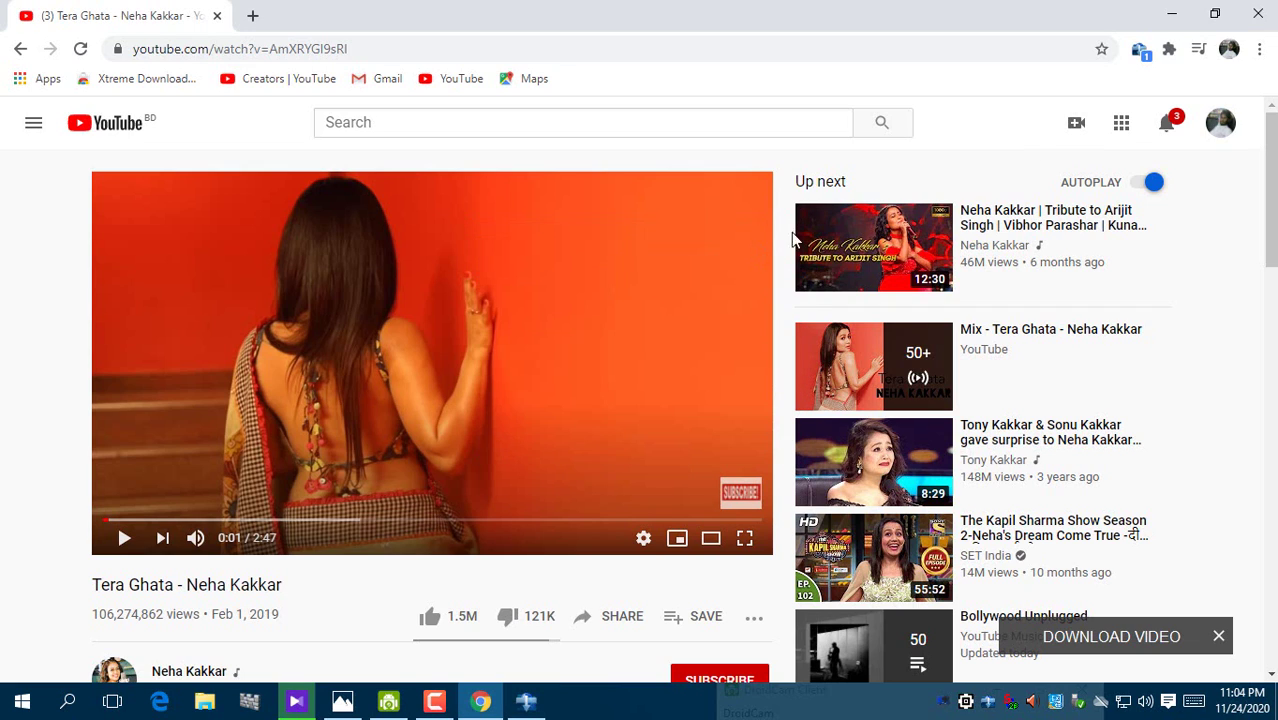
# Close Chrome while the video is still downloading and refresh the desktop several times.
pyautogui.click(1262, 14)
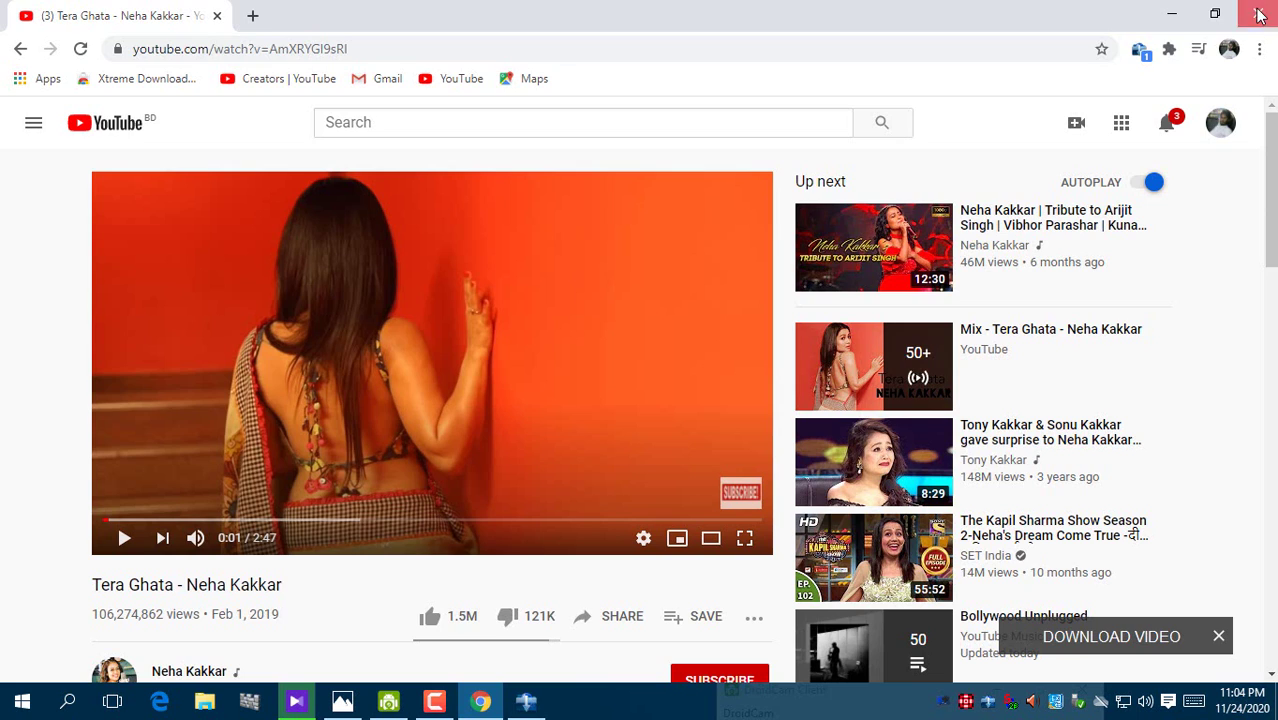
pyautogui.rightClick(706, 100)
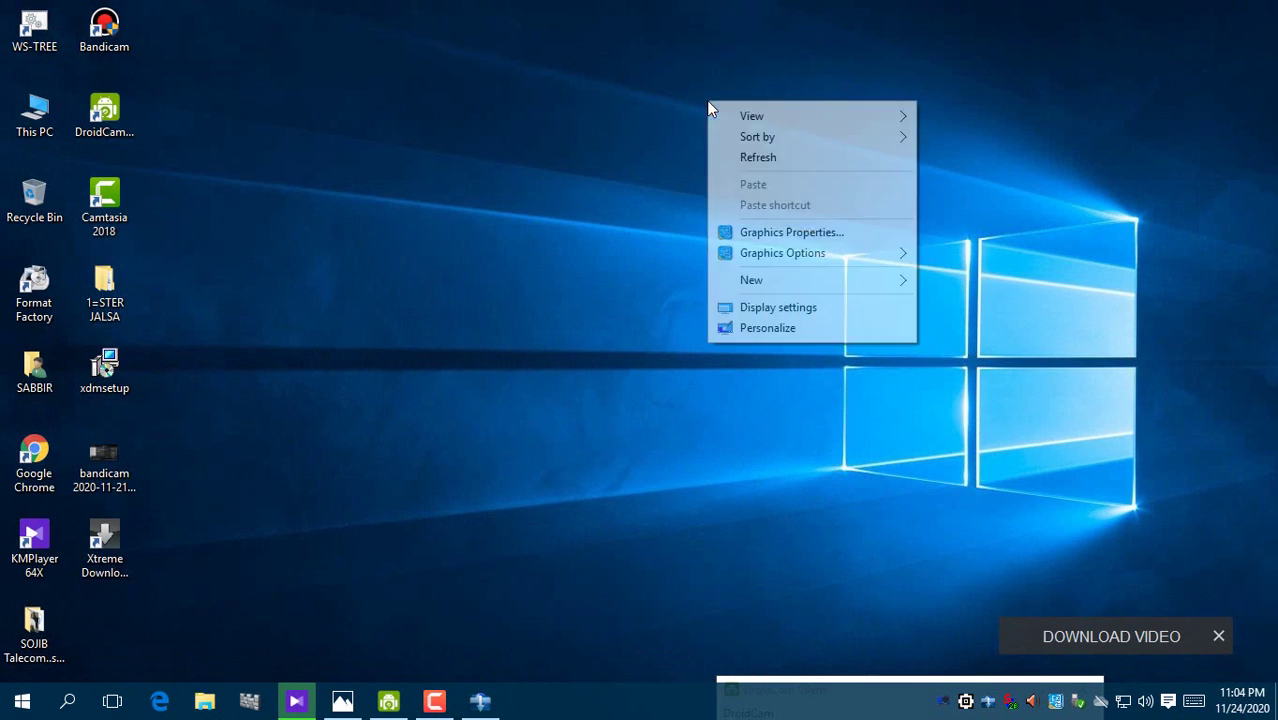
pyautogui.click(740, 157)
pyautogui.rightClick(697, 142)
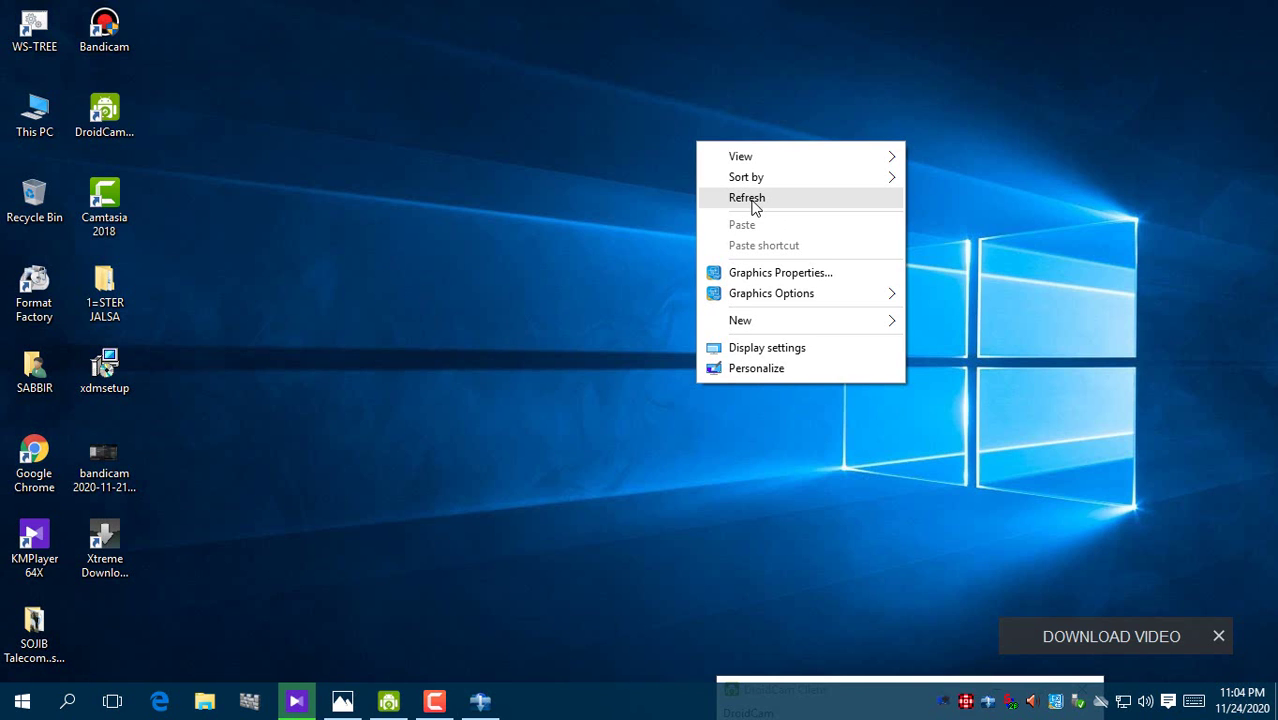
pyautogui.click(752, 200)
pyautogui.rightClick(420, 91)
pyautogui.click(466, 147)
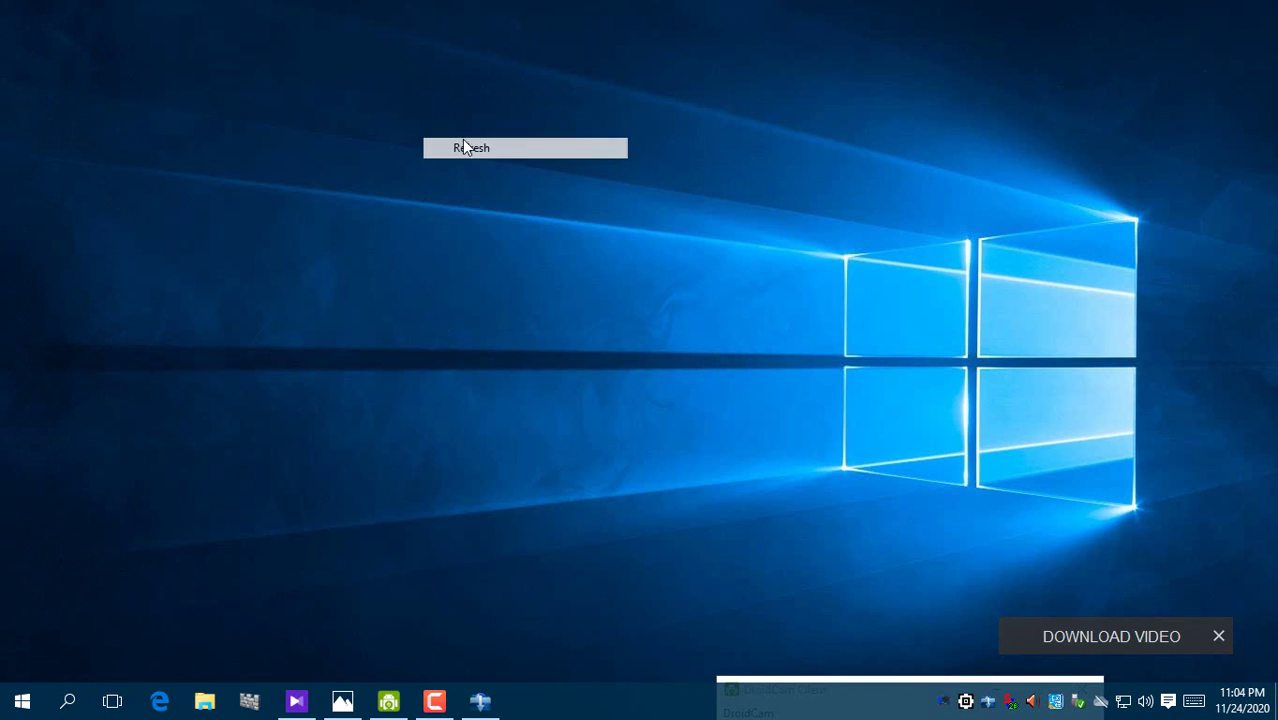
pyautogui.rightClick(423, 115)
pyautogui.click(470, 177)
pyautogui.rightClick(402, 122)
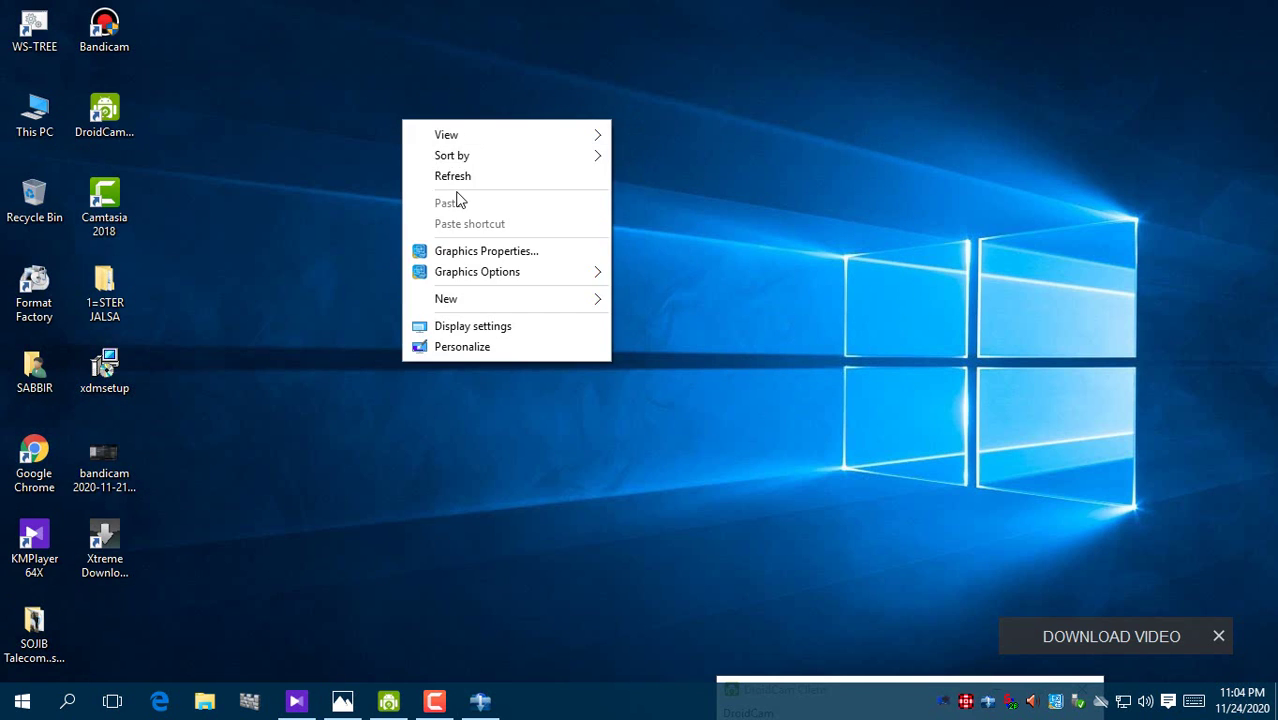
pyautogui.click(450, 176)
pyautogui.rightClick(408, 156)
pyautogui.click(457, 209)
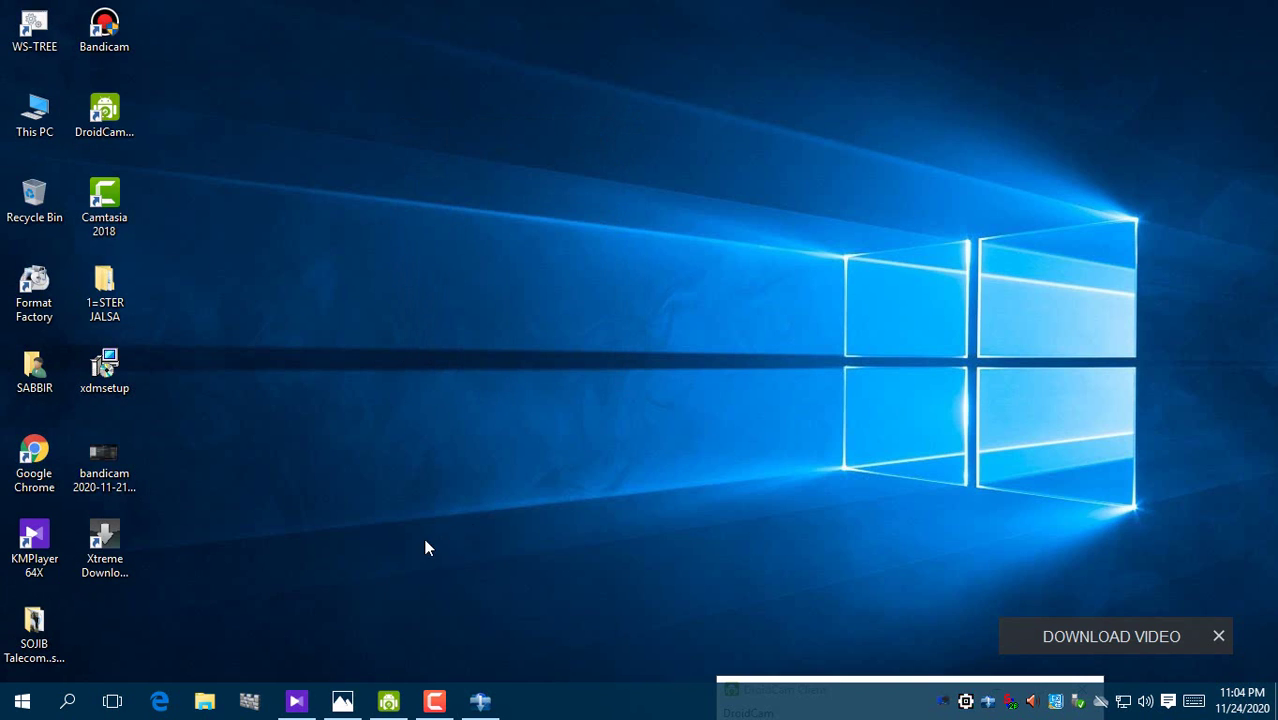